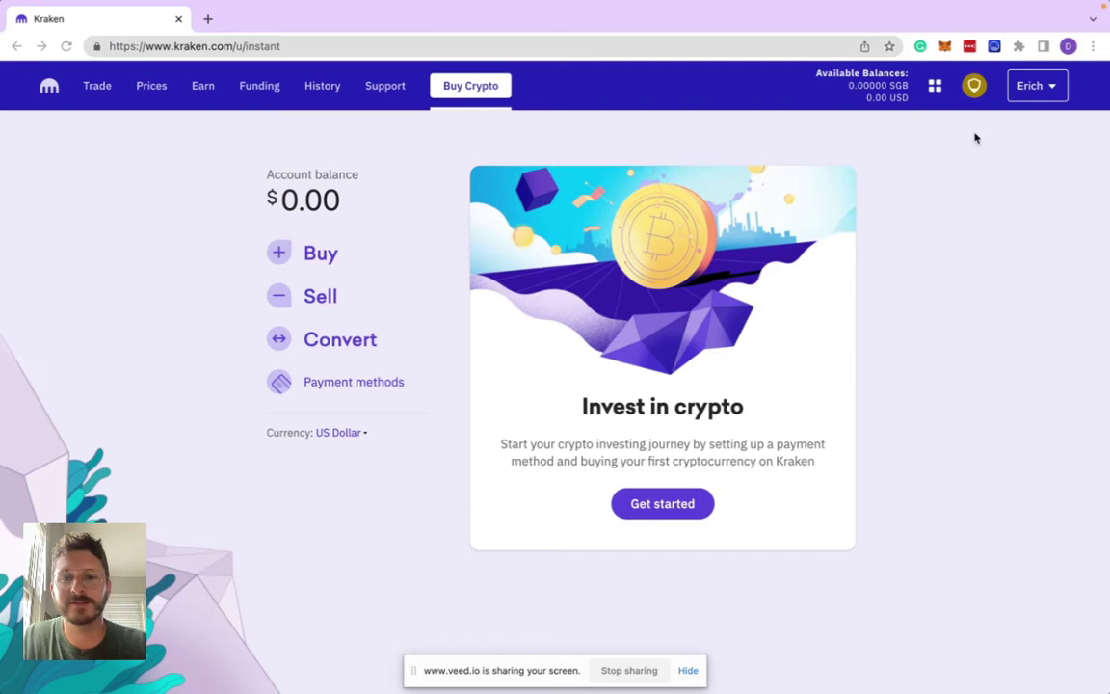
# - Glance at the Trade order form, then return to the Buy Crypto page
pyautogui.click(97, 87)
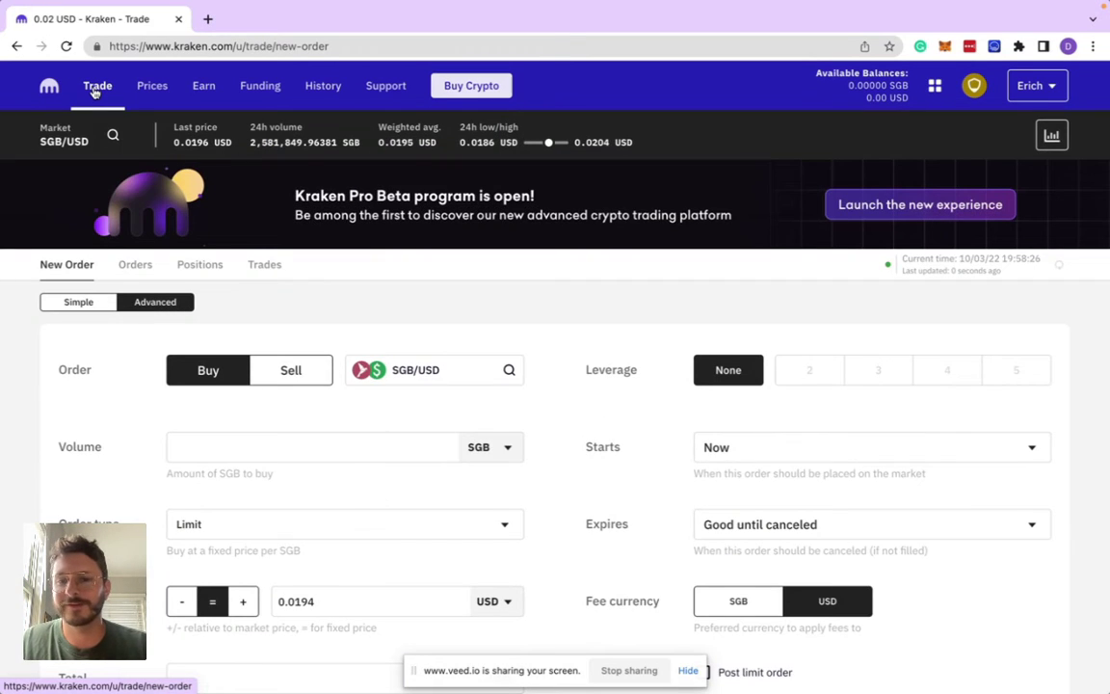
pyautogui.click(488, 85)
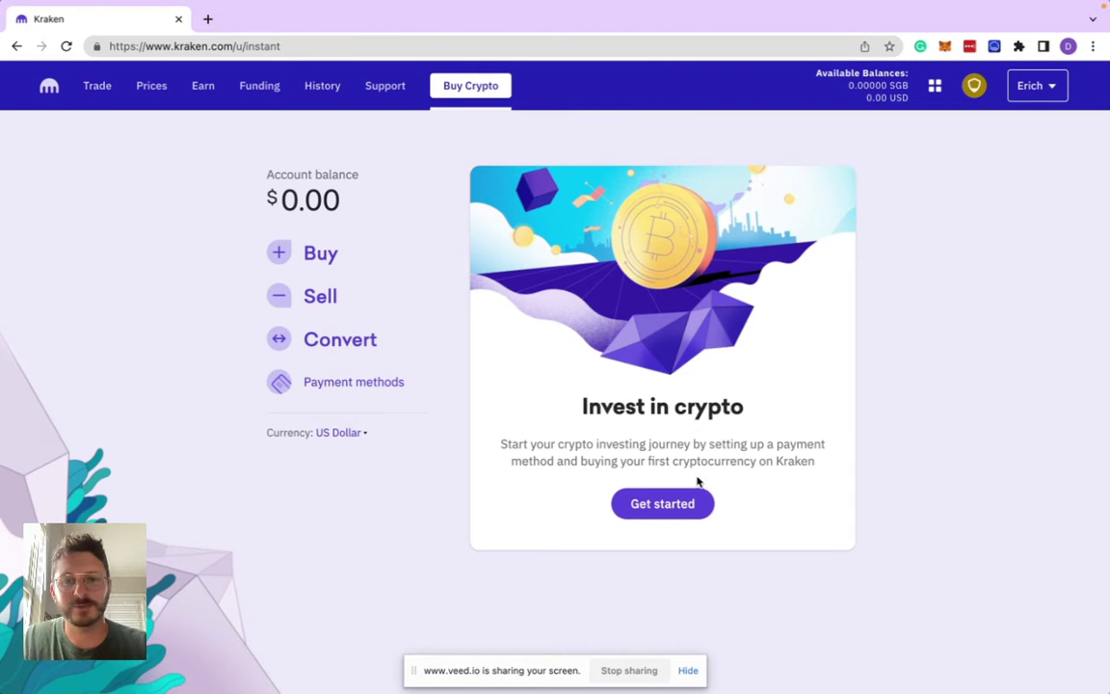
# - Search the buy asset list for 'sgb' and select Songbird
pyautogui.click(672, 503)
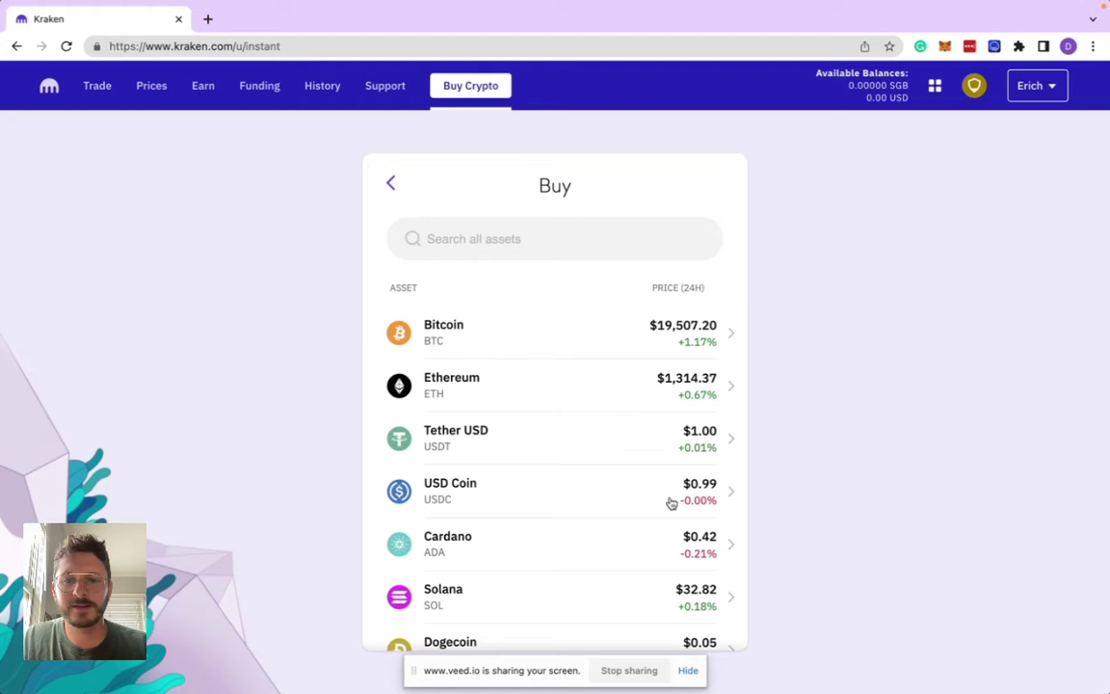
pyautogui.click(534, 242)
pyautogui.write('sgf')
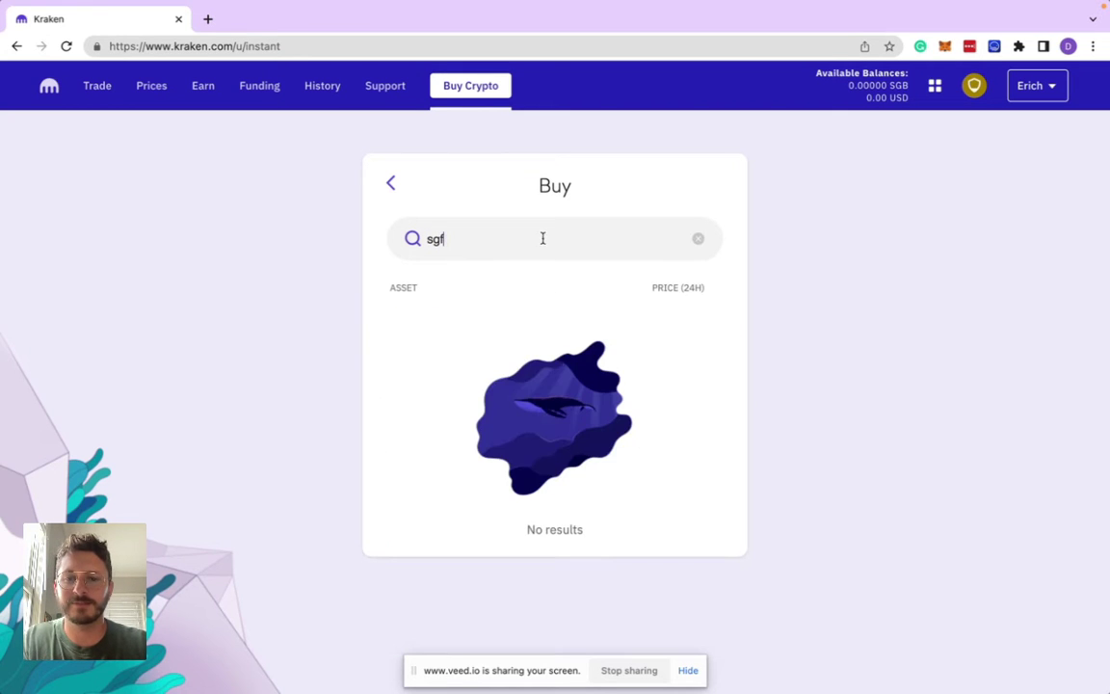
pyautogui.press('BackSpace')
pyautogui.write('b')
pyautogui.click(486, 347)
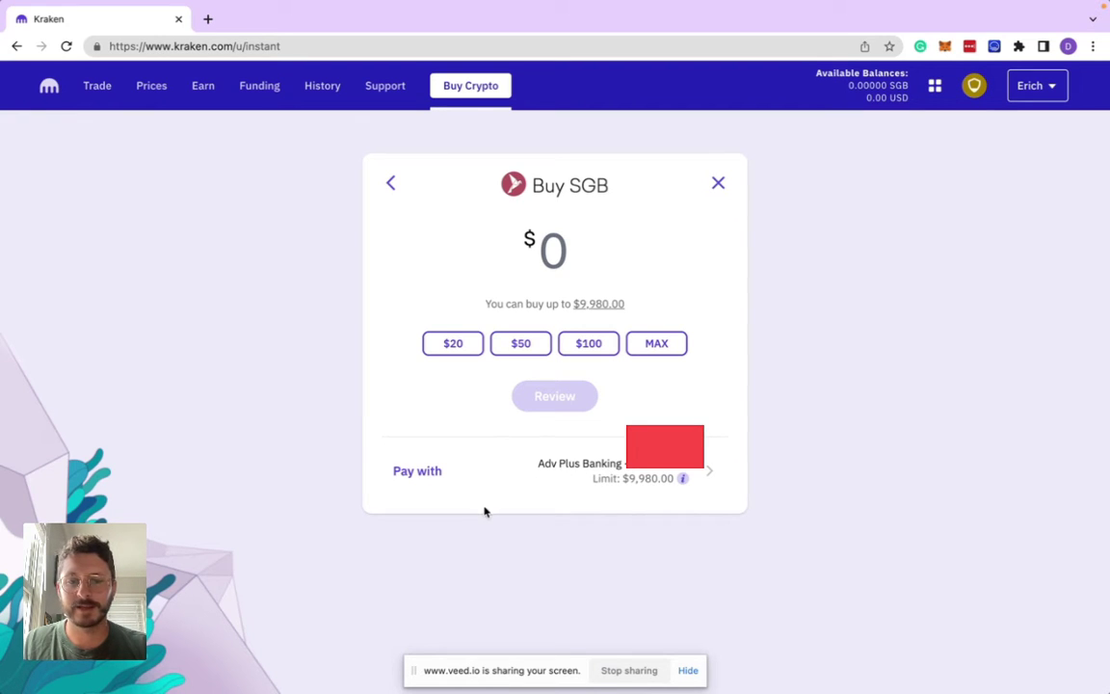
# - Buy $20 of Songbird, receiving 1,000.30160 SGB, and finish with Done
pyautogui.click(453, 344)
pyautogui.click(557, 397)
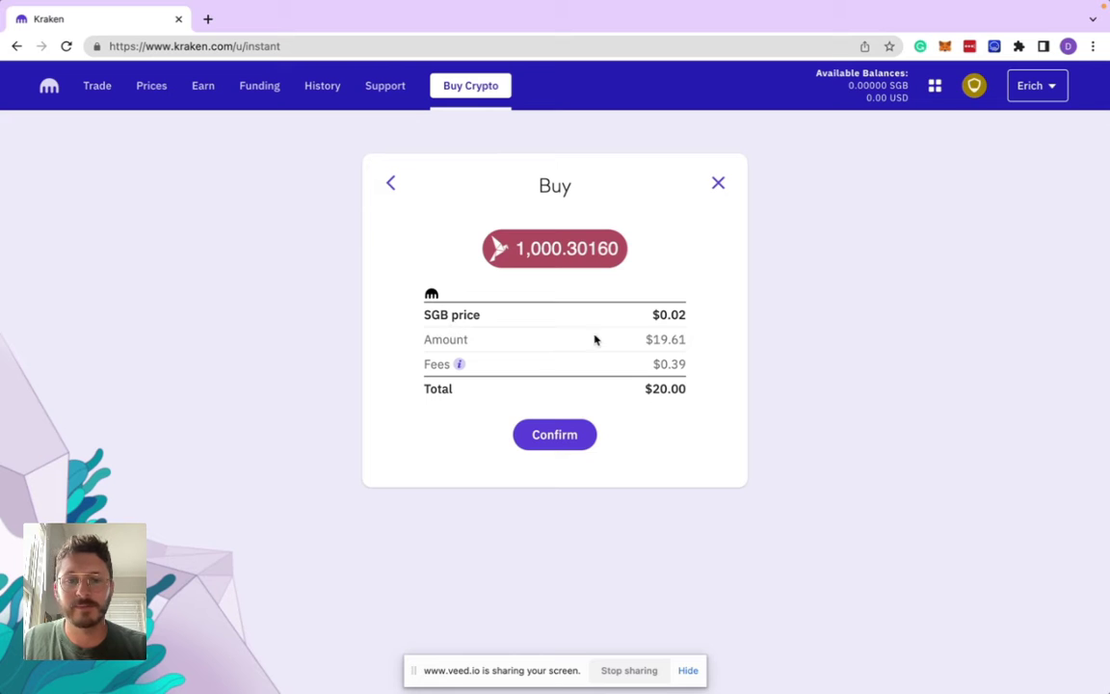
pyautogui.moveTo(454, 370)
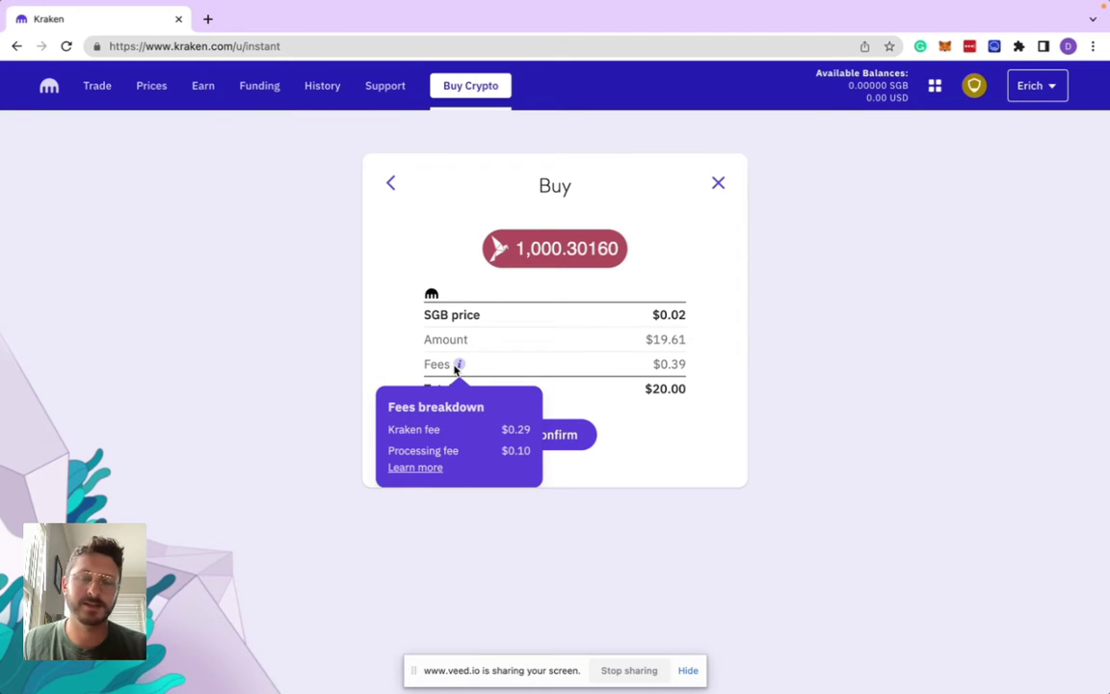
pyautogui.click(567, 436)
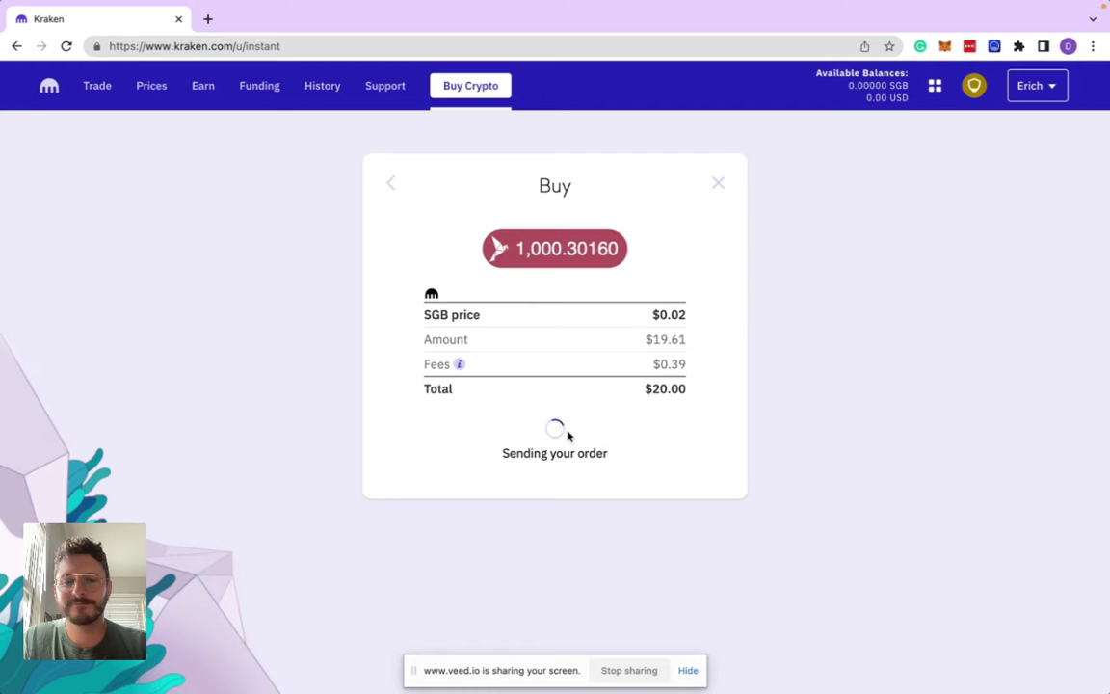
pyautogui.click(688, 670)
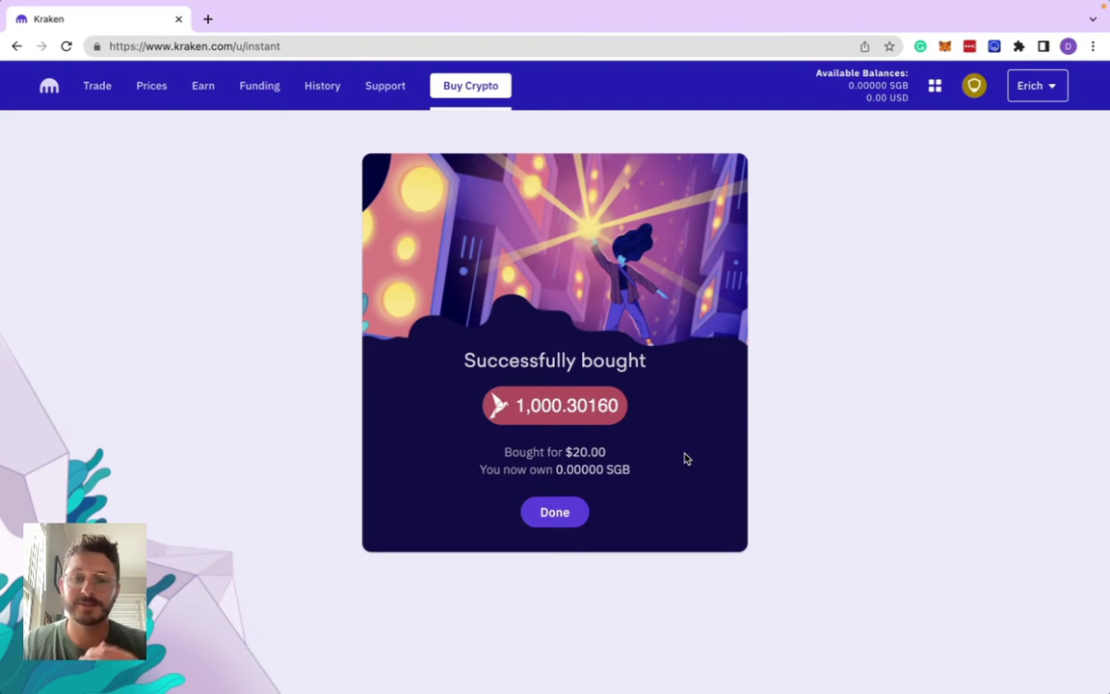
# - Dismiss the success message and scroll Funding to the 1,000.30160 SGB Songbird balance
pyautogui.click(572, 513)
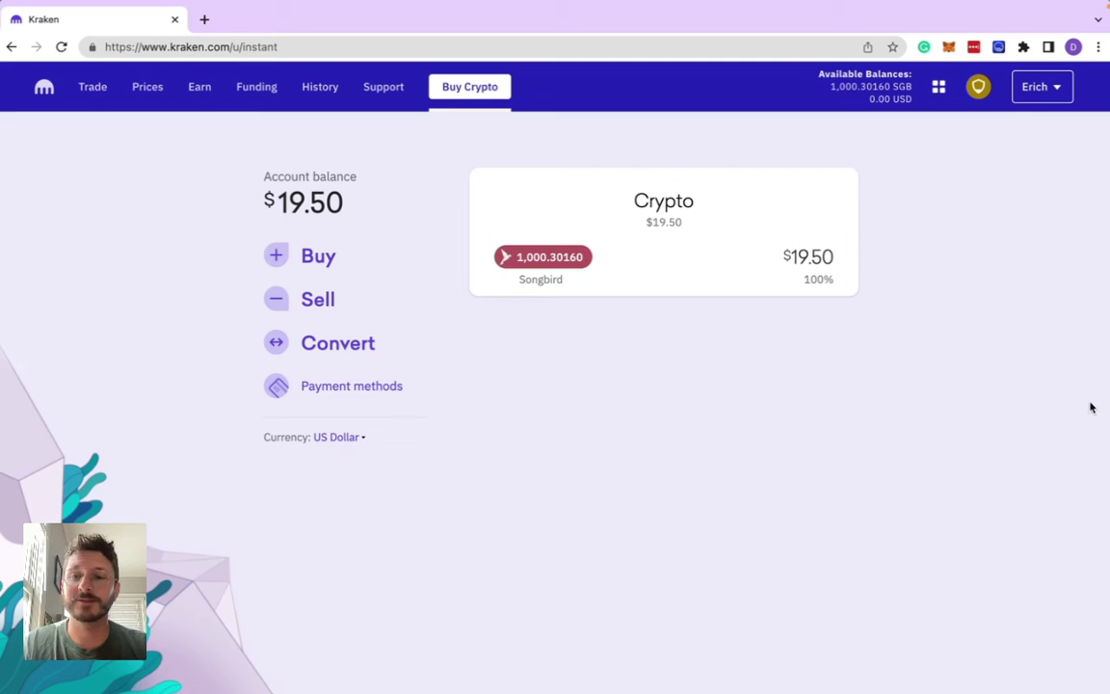
pyautogui.click(256, 90)
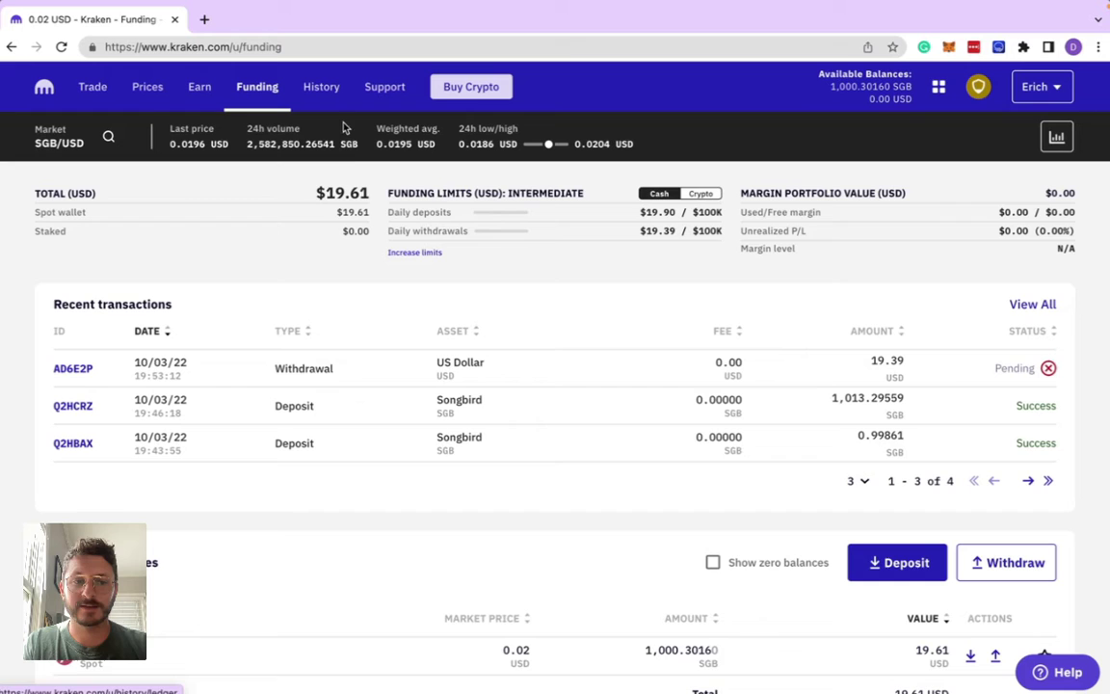
pyautogui.scroll(-3, 387, 355)
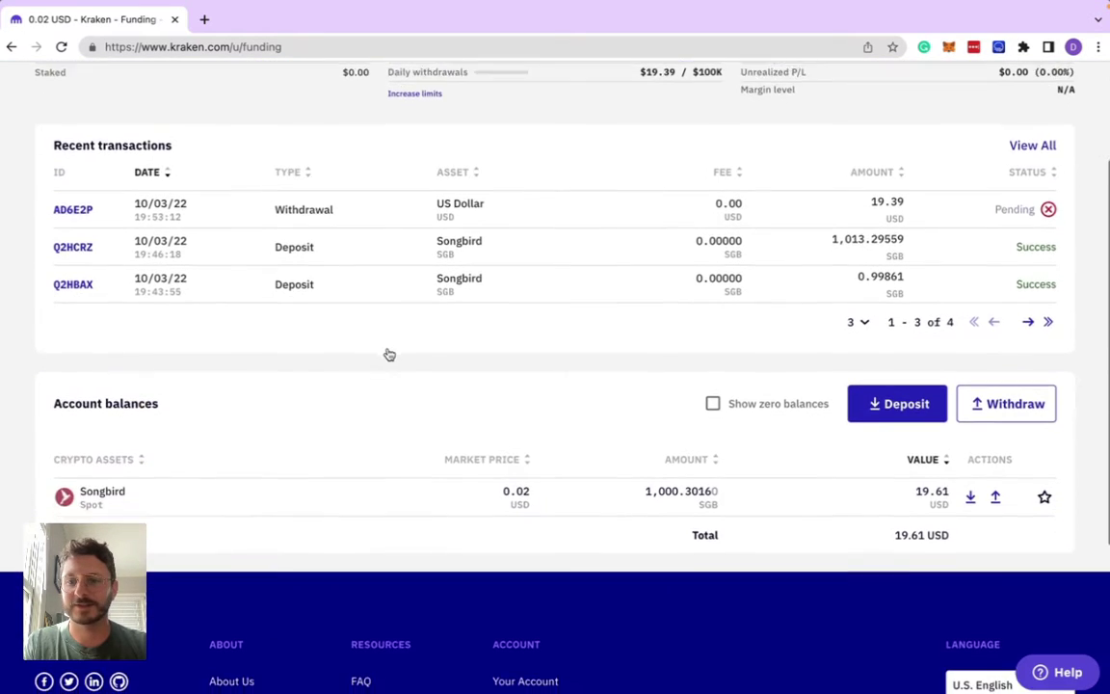
pyautogui.scroll(-4, 386, 355)
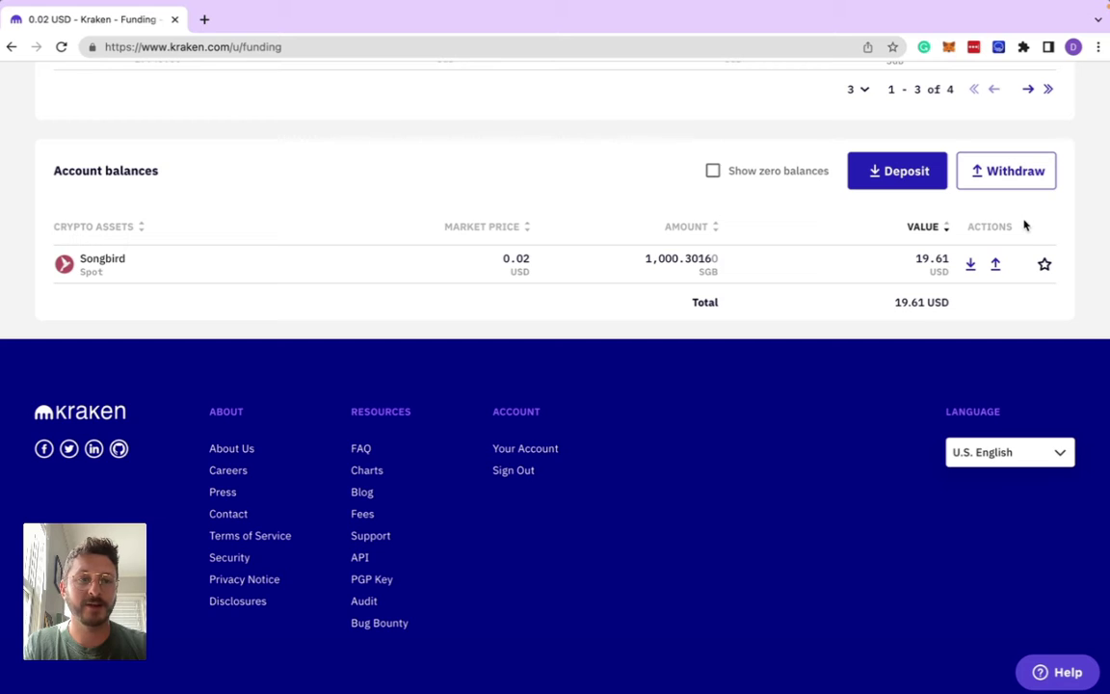
# - Open the Songbird withdrawal page and copy the MetaMask wallet address from the other window
pyautogui.click(998, 264)
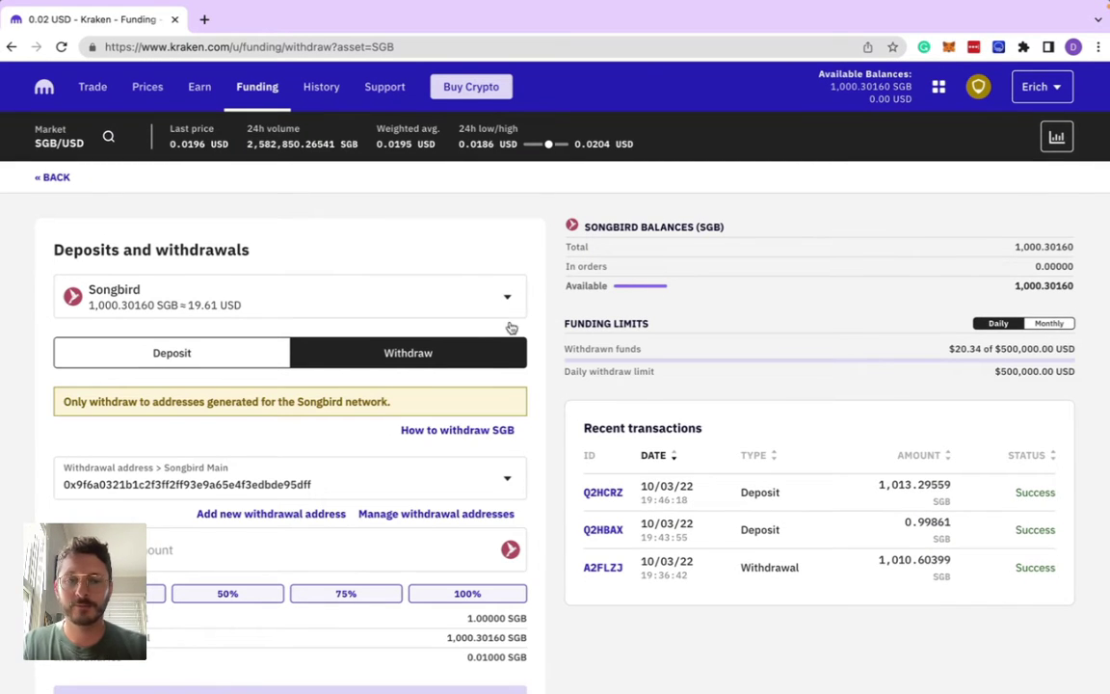
pyautogui.scroll(-1, 491, 335)
pyautogui.scroll(-1, 491, 335)
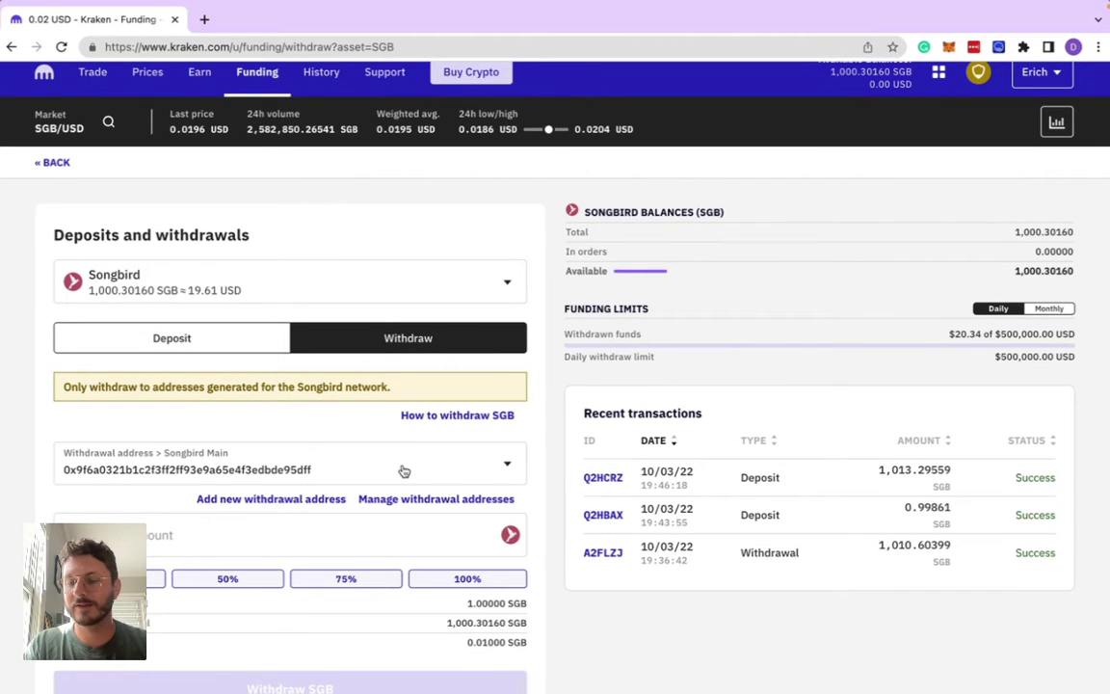
pyautogui.scroll(-1, 404, 471)
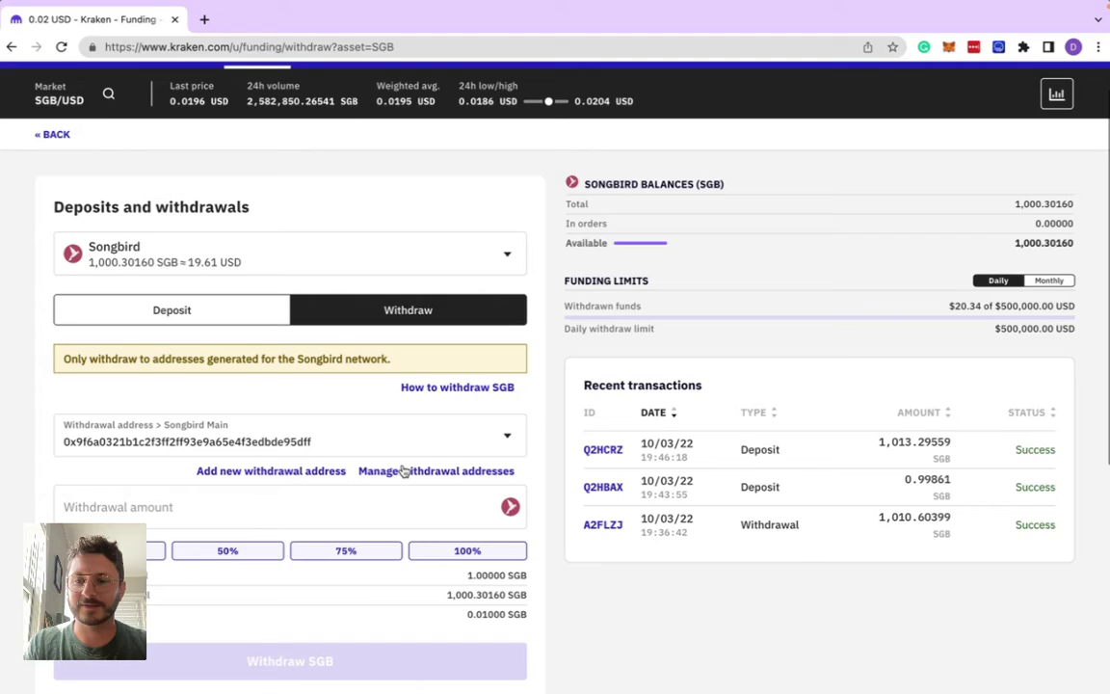
pyautogui.hotkey('ctrl', 'Left')
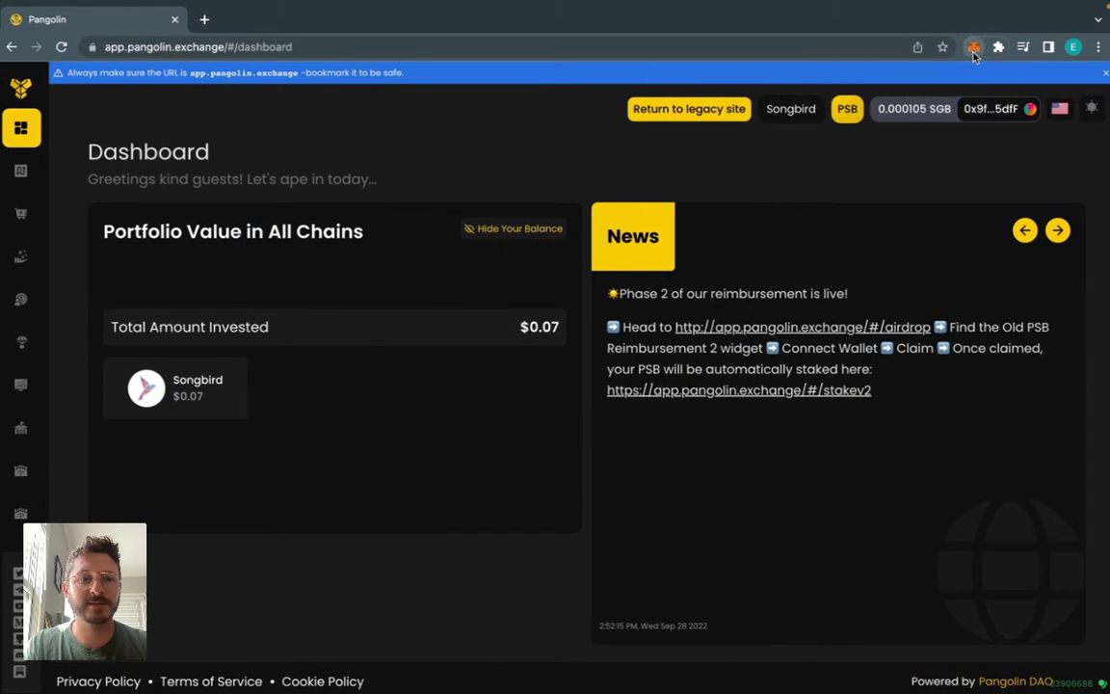
pyautogui.click(973, 48)
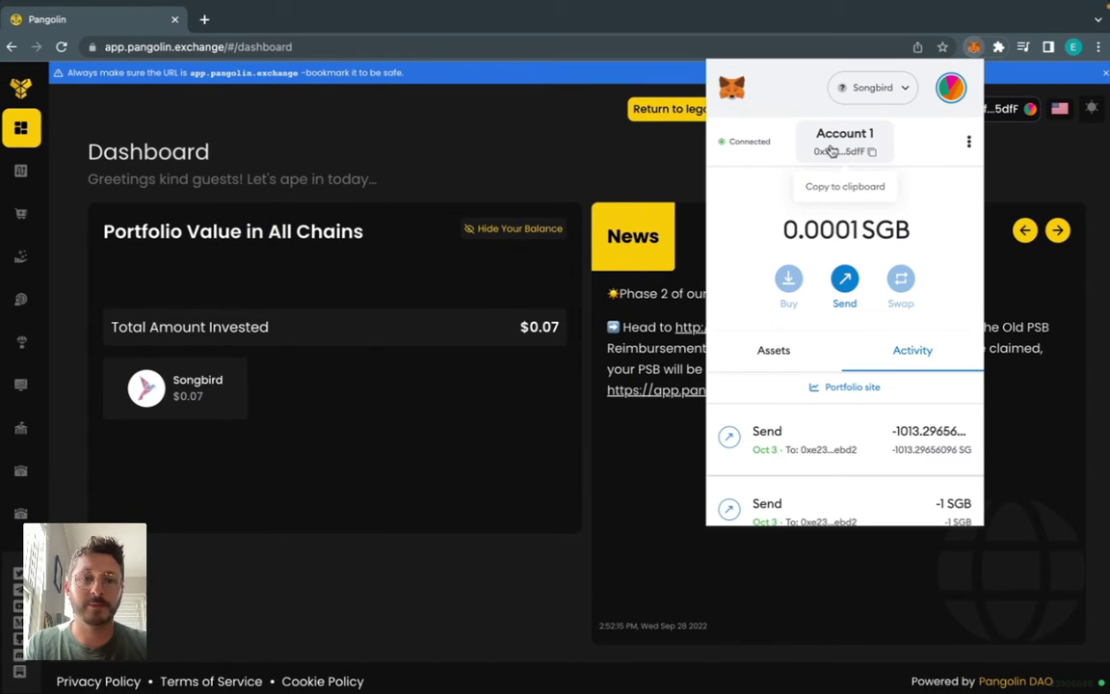
pyautogui.hotkey('ctrl', 'Right')
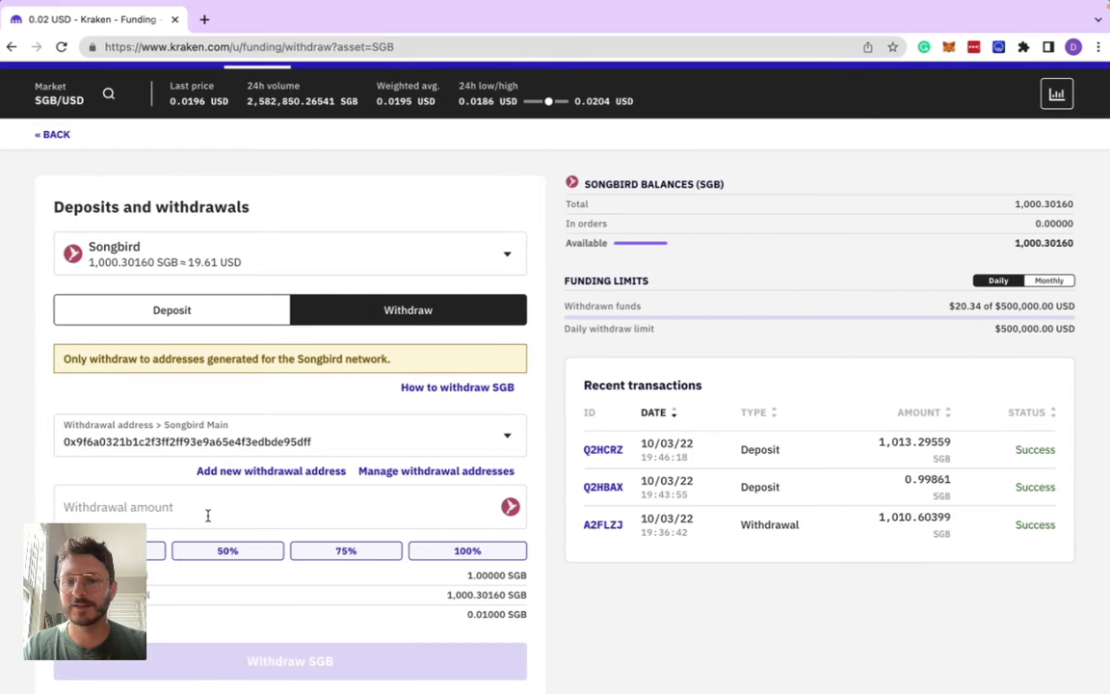
# - Paste the MetaMask address into a new withdrawal address form, then close it without saving
pyautogui.click(284, 470)
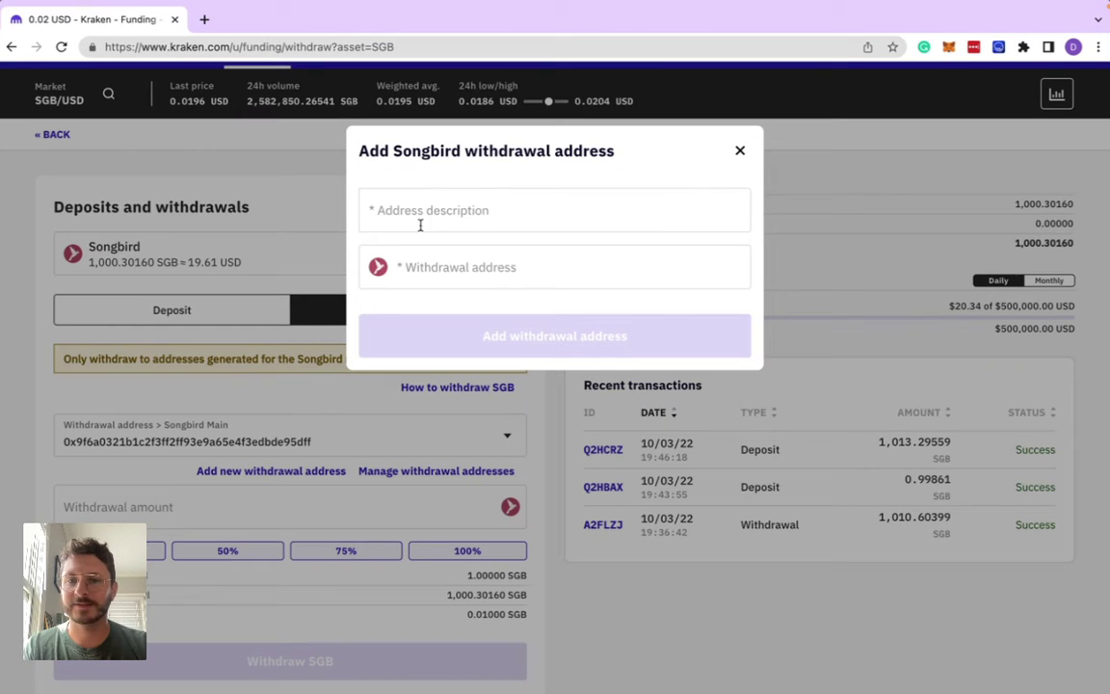
pyautogui.click(432, 273)
pyautogui.write('0x9f6A0321b1C2F3FF2ff93e9A65E4f3EdbDE95dfF')
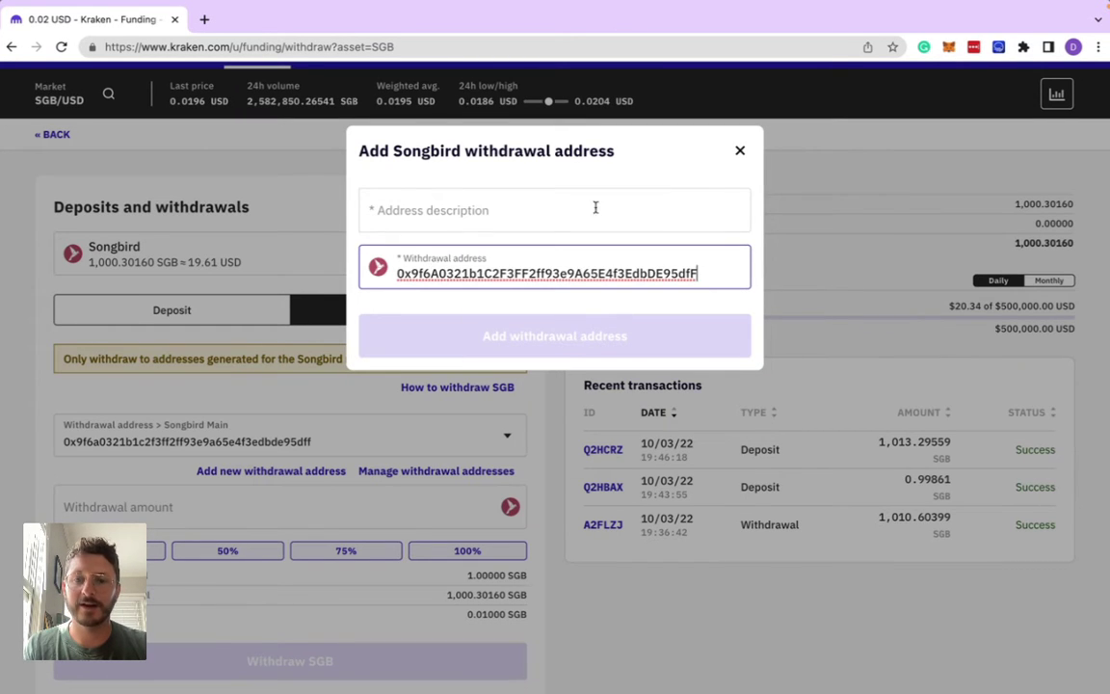
pyautogui.click(740, 151)
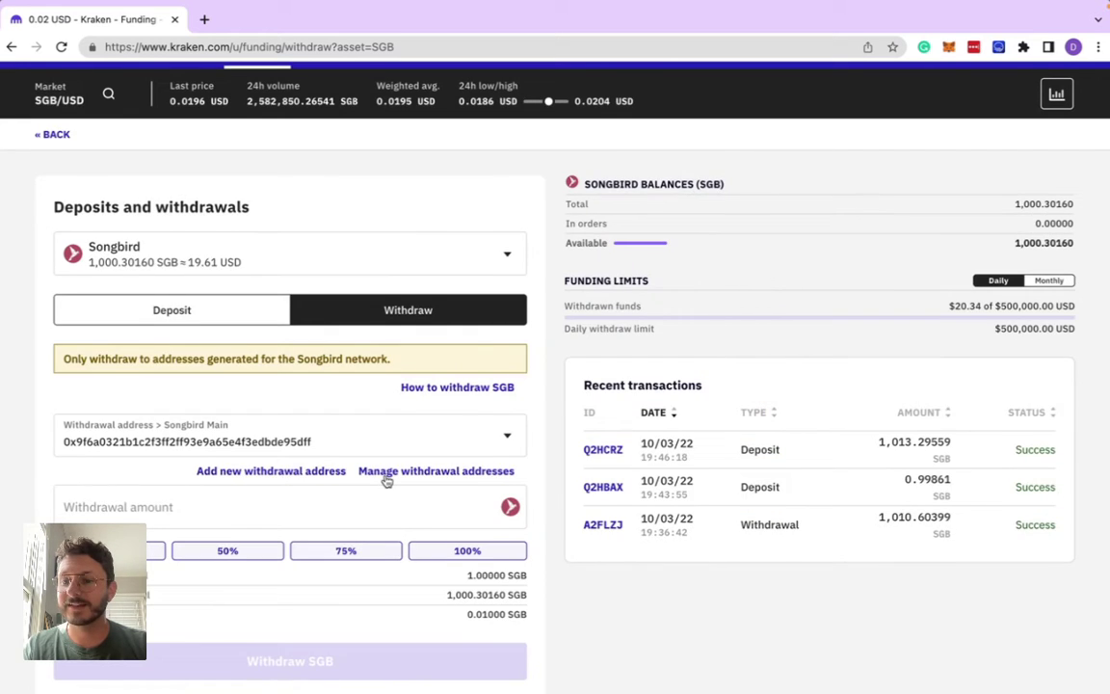
# - Withdraw 1.1 SGB to Songbird Main, confirming the 1.09 SGB net amount
pyautogui.scroll(-1, 386, 476)
pyautogui.click(276, 502)
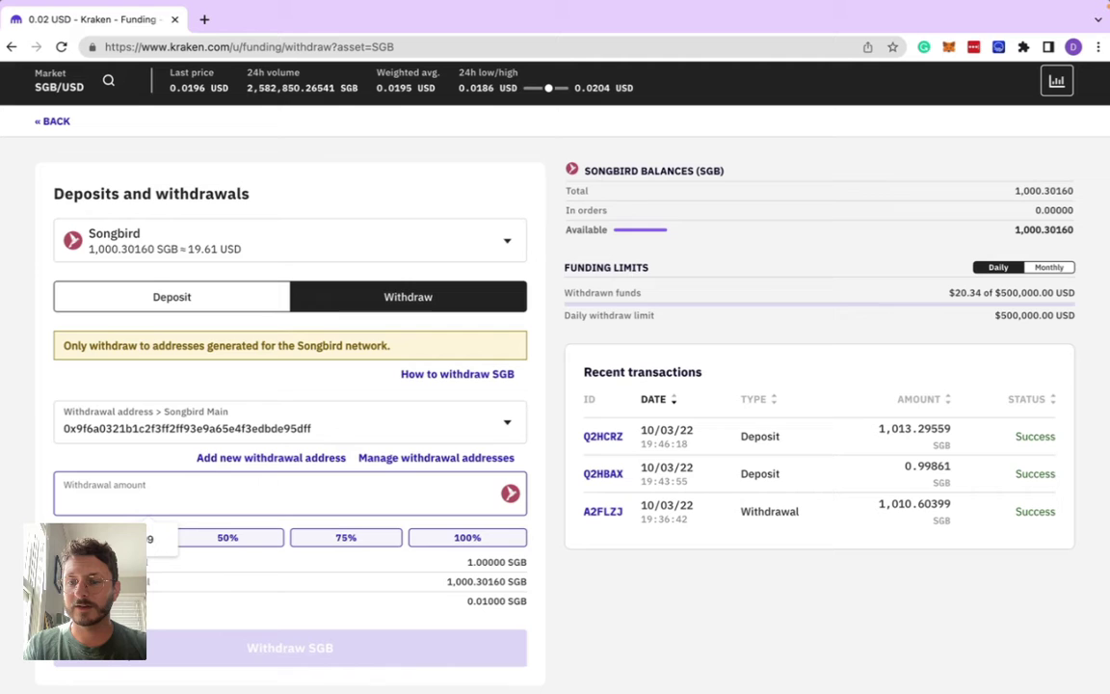
pyautogui.write('1')
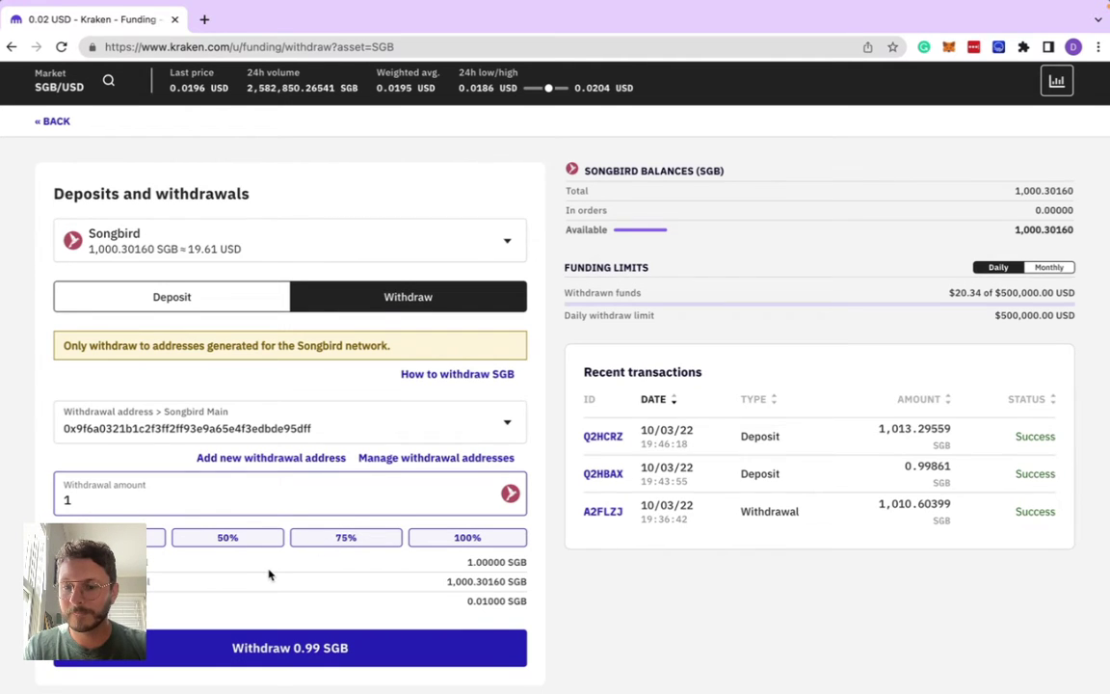
pyautogui.scroll(-1, 268, 573)
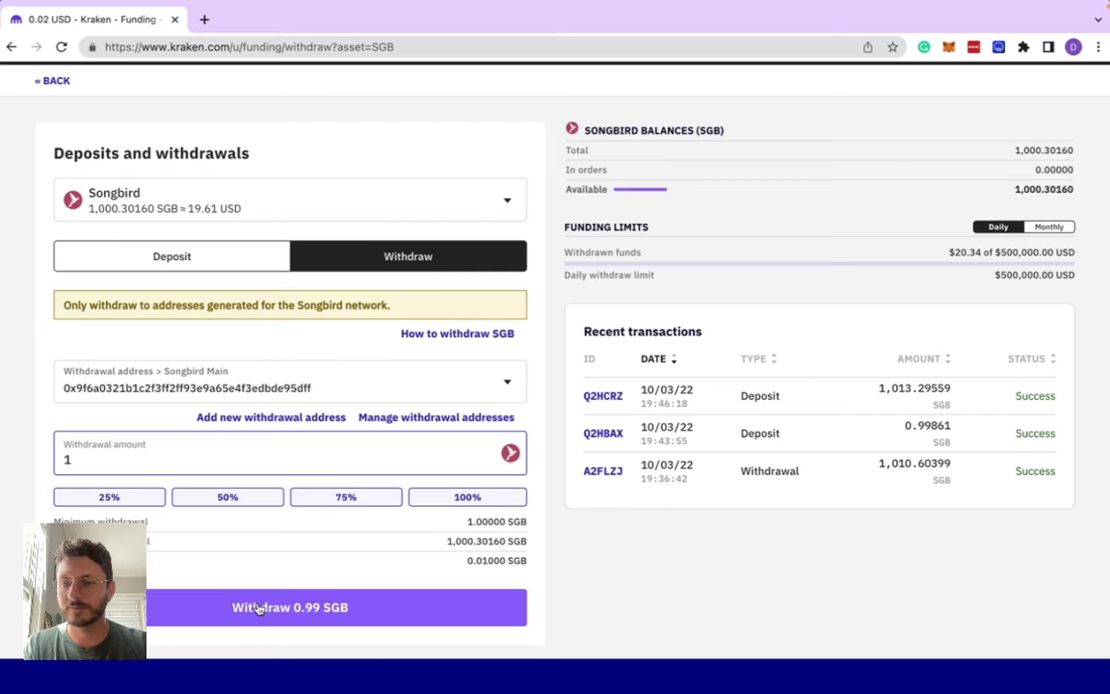
pyautogui.write('.1')
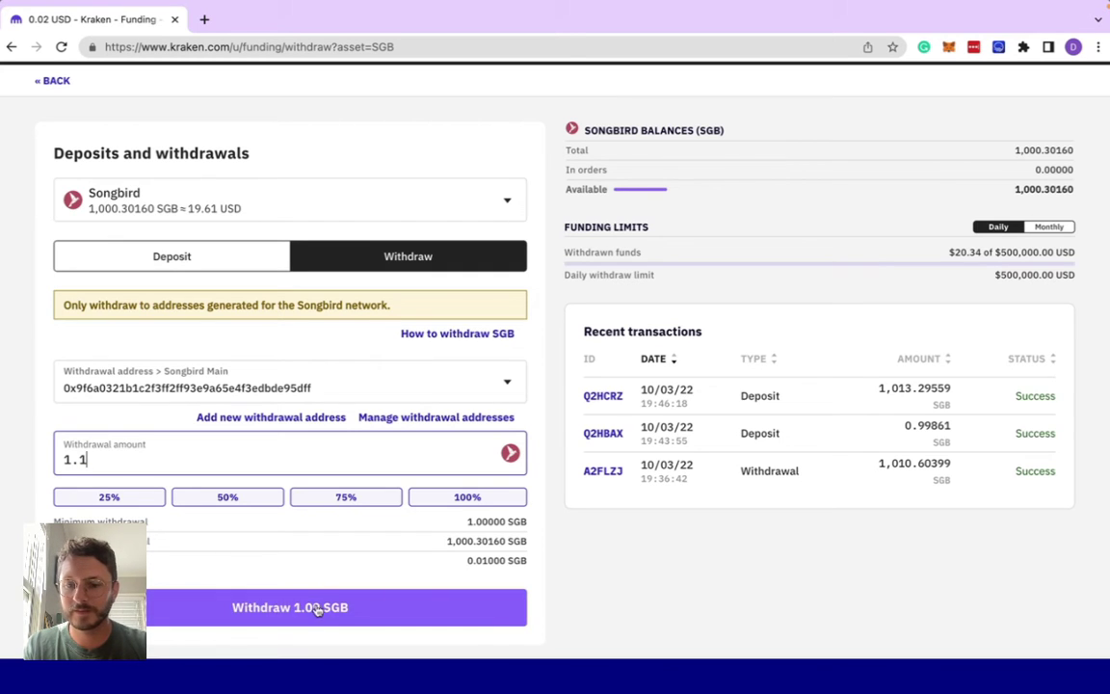
pyautogui.click(317, 610)
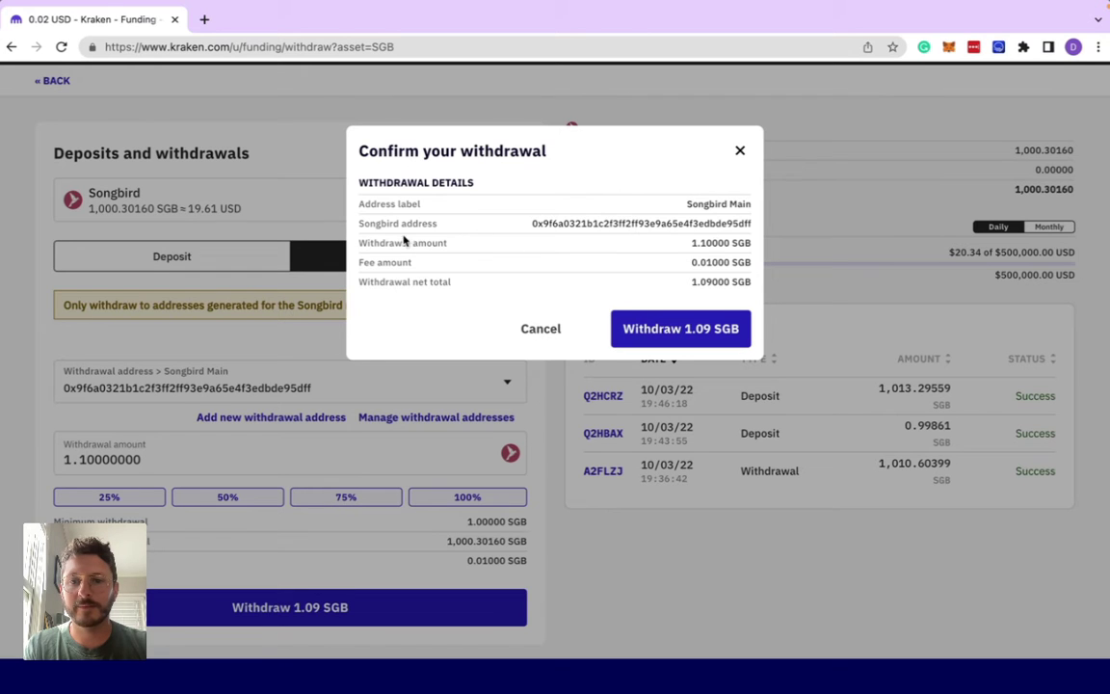
pyautogui.click(721, 332)
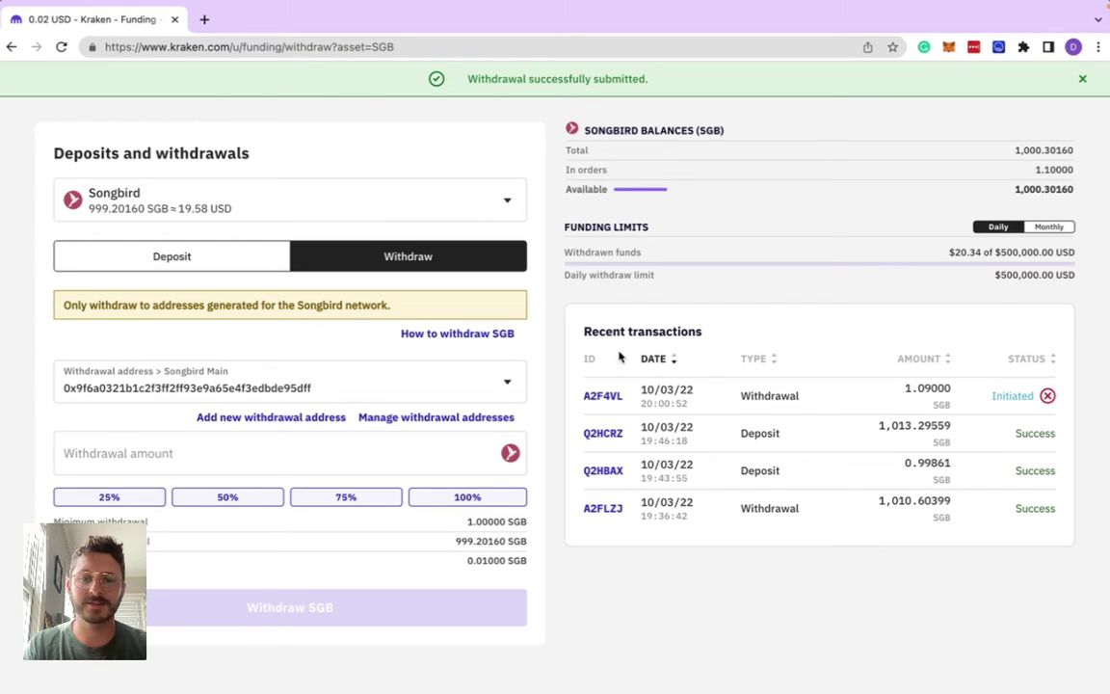
# - Reload the page so the 1.09 SGB withdrawal updates to Success
pyautogui.moveTo(582, 331); pyautogui.dragTo(735, 334)
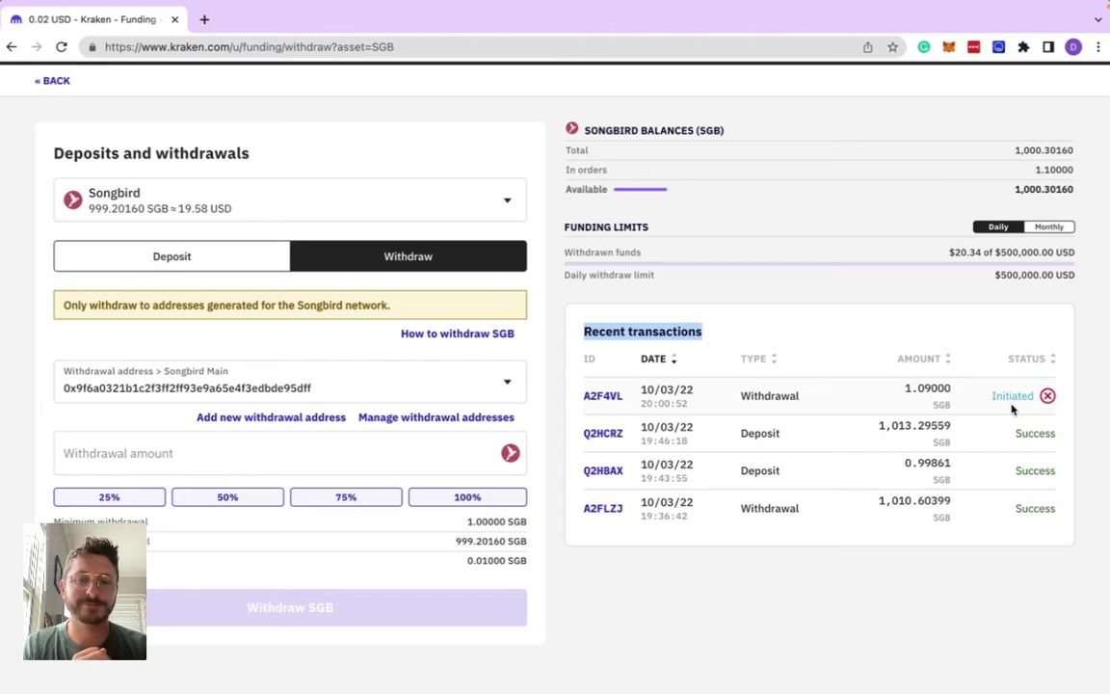
pyautogui.hotkey('ctrl', 'r')
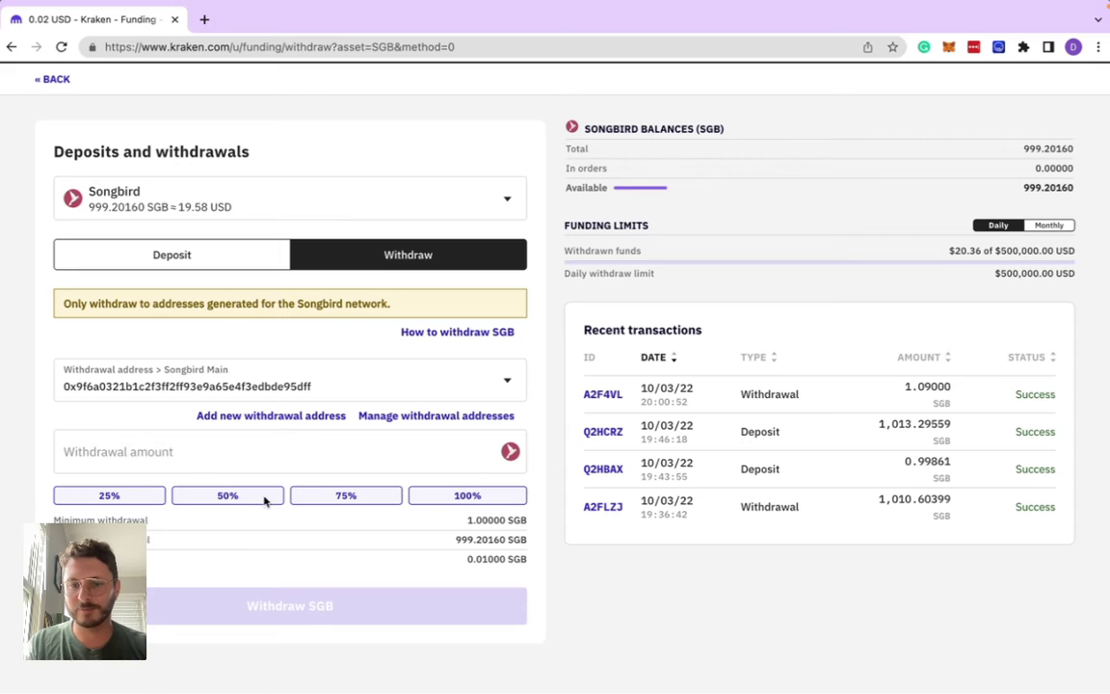
# - Use 100% of the balance and confirm withdrawing 999.1916 SGB to Songbird Main
pyautogui.click(468, 499)
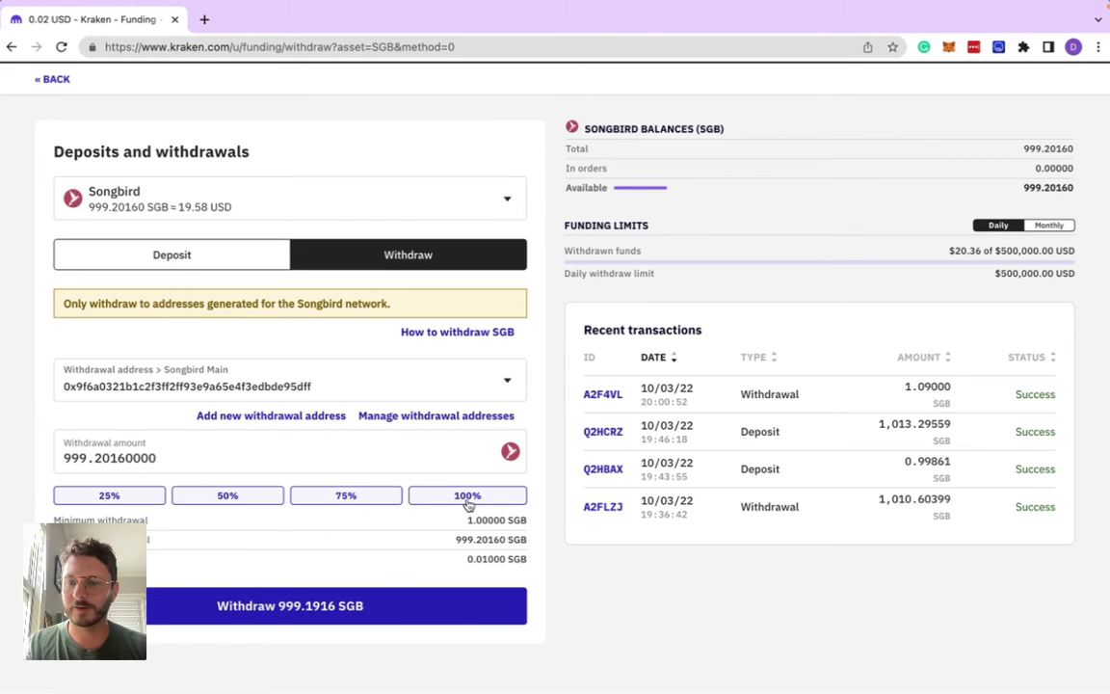
pyautogui.scroll(-1, 426, 429)
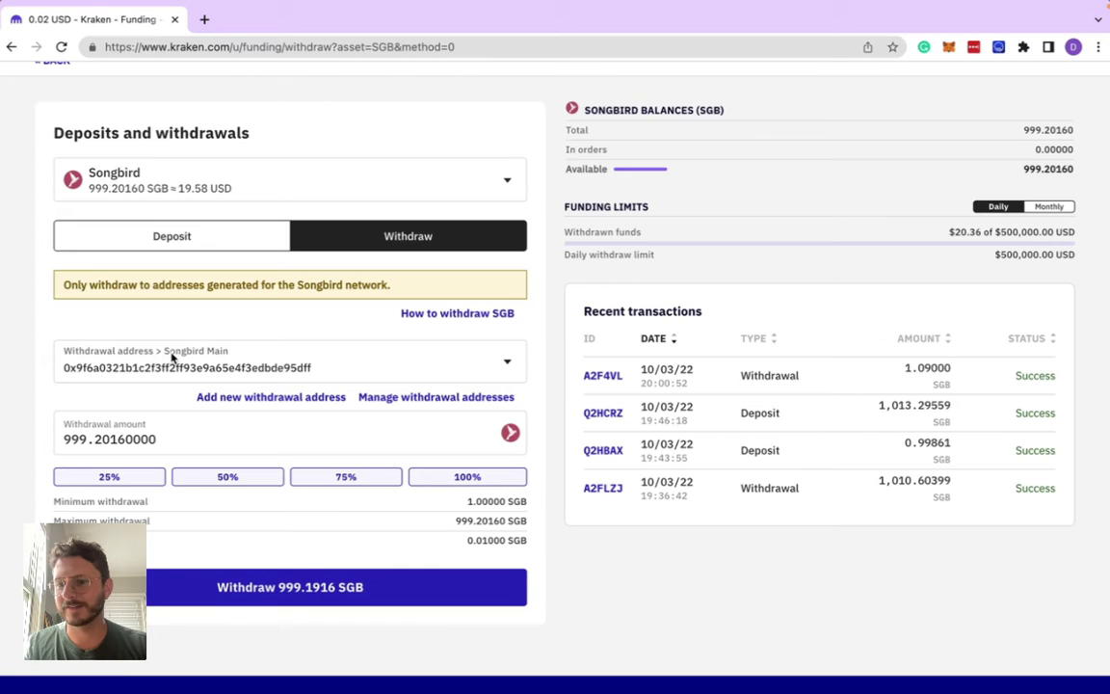
pyautogui.scroll(1, 155, 427)
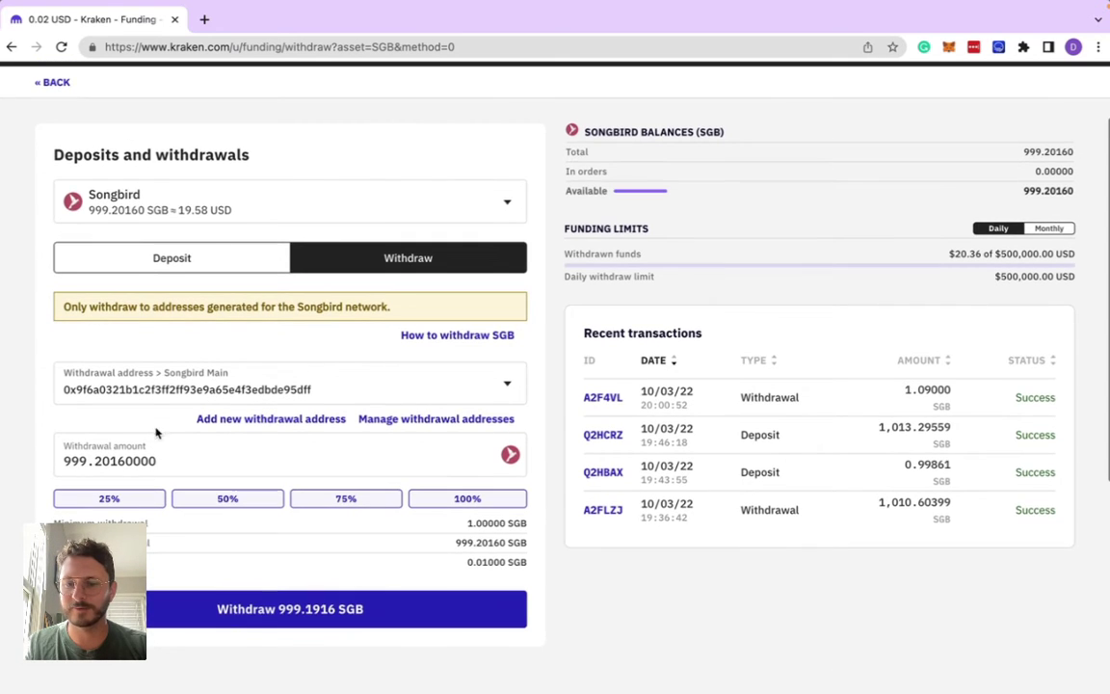
pyautogui.click(248, 606)
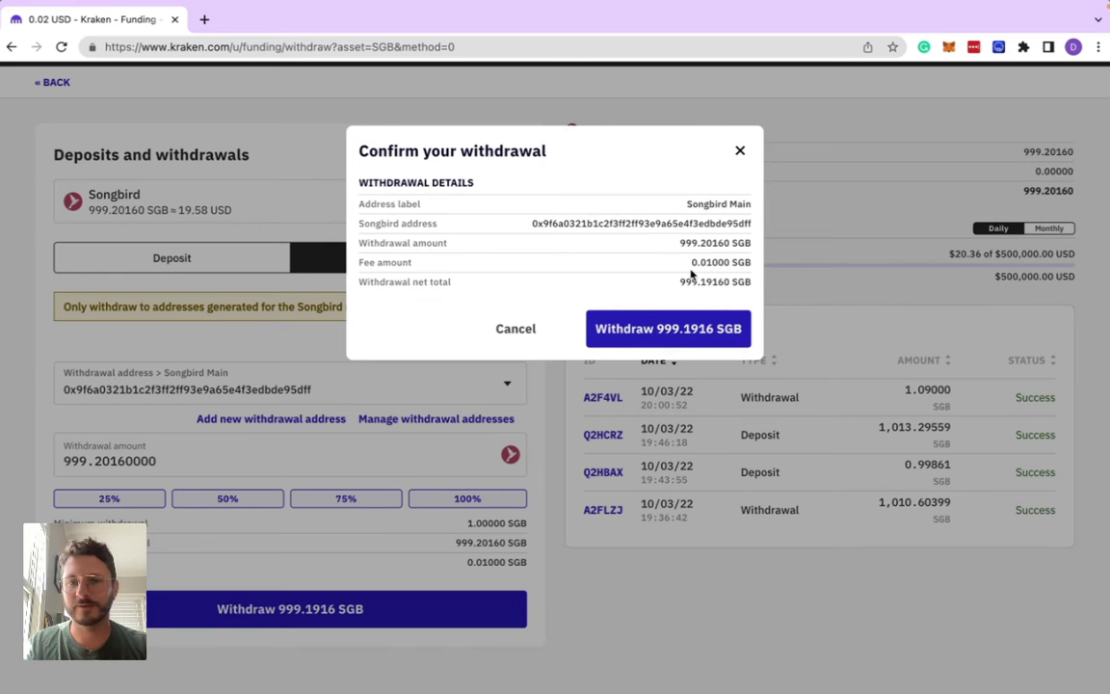
pyautogui.click(682, 329)
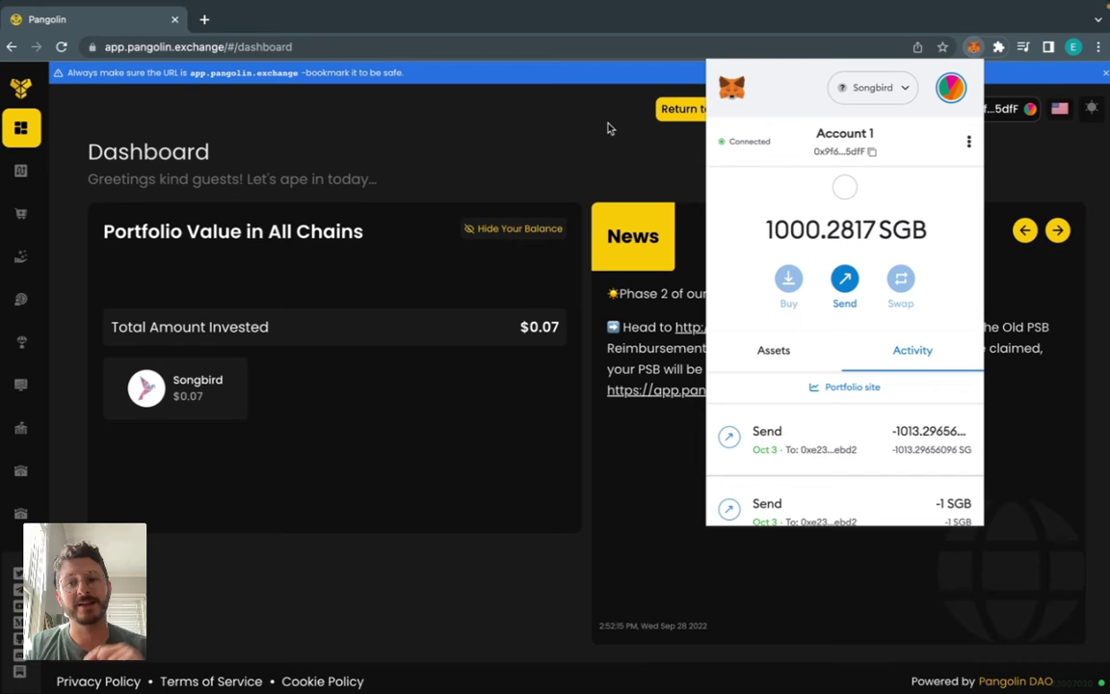
# - Back in Kraken, open the Songbird Deposit tab and copy the SGB deposit address
pyautogui.hotkey('ctrl', 'Right')
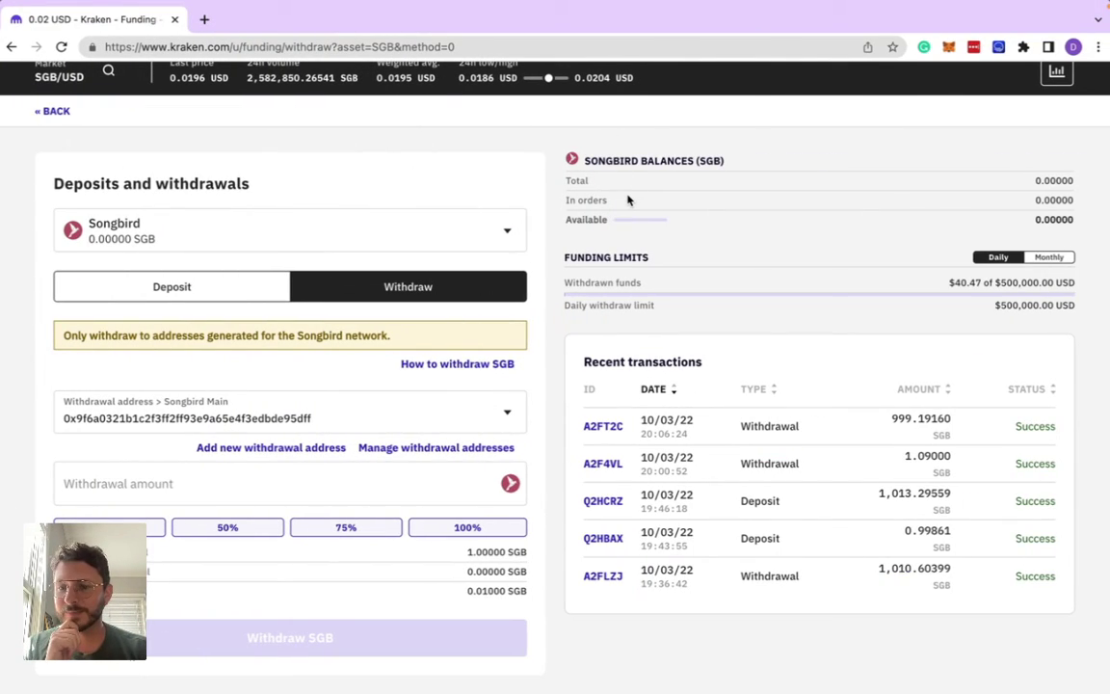
pyautogui.click(170, 289)
pyautogui.scroll(-3, 219, 384)
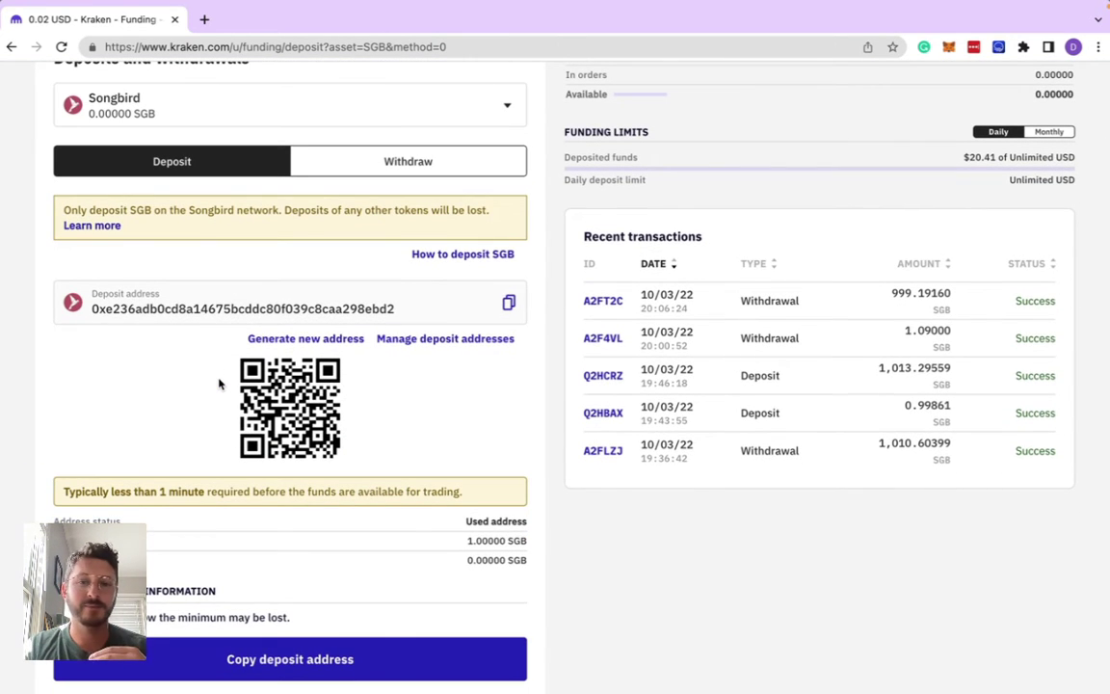
pyautogui.click(509, 303)
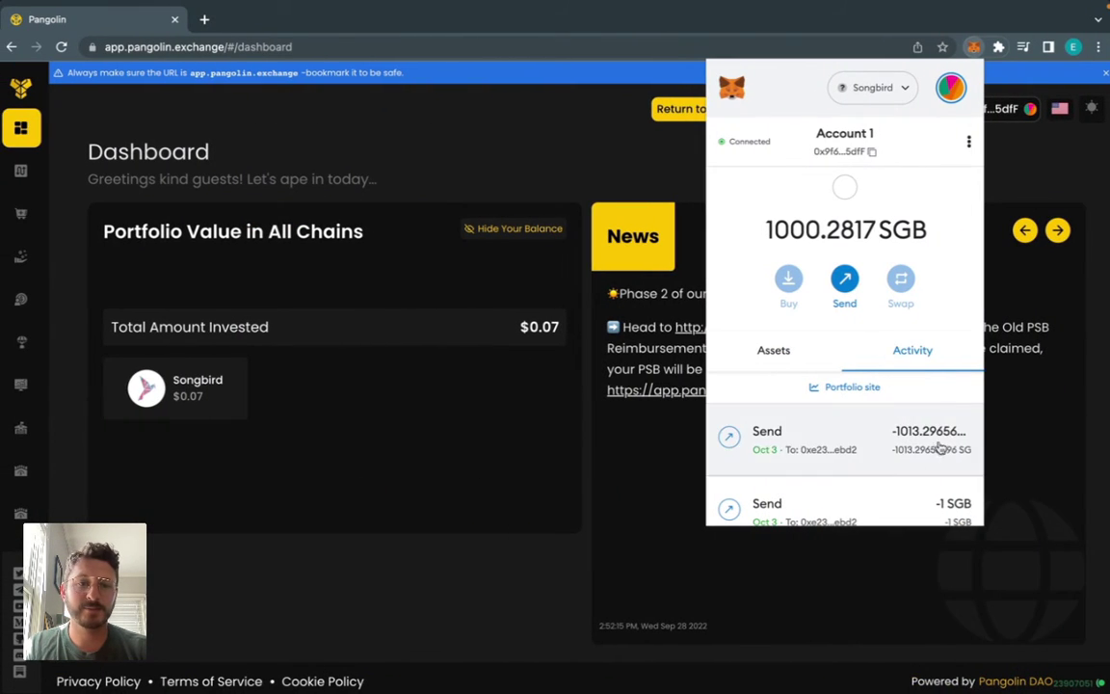
# - Send a 1.5 SGB test transfer from MetaMask to the pasted Kraken deposit address
pyautogui.click(846, 285)
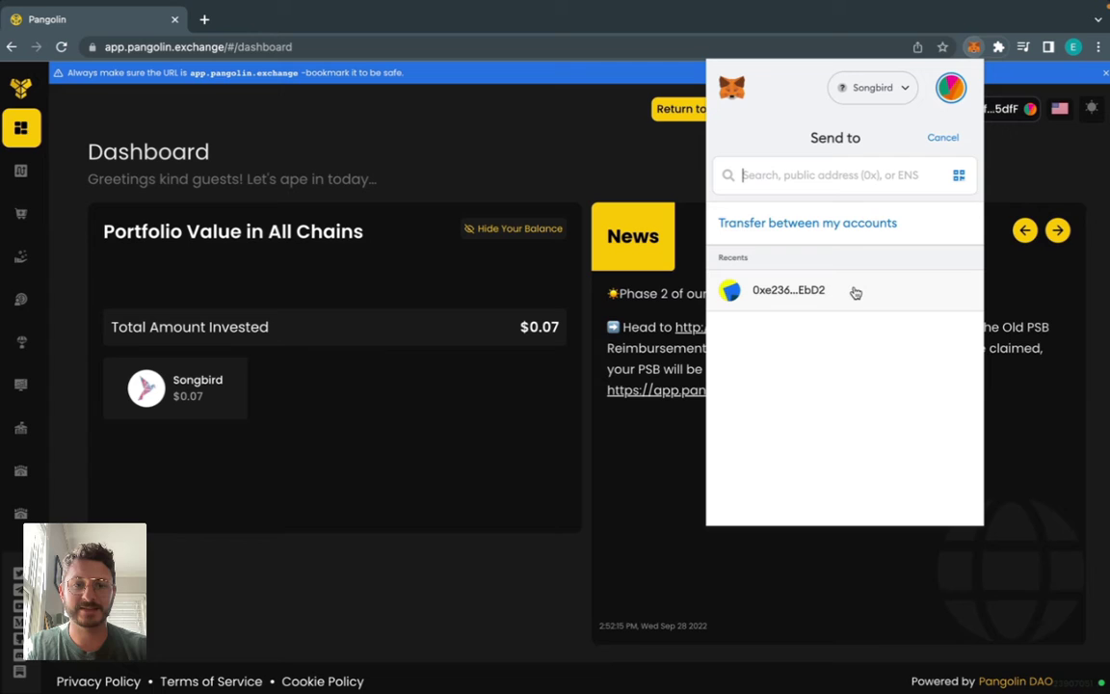
pyautogui.hotkey('ctrl', 'v')
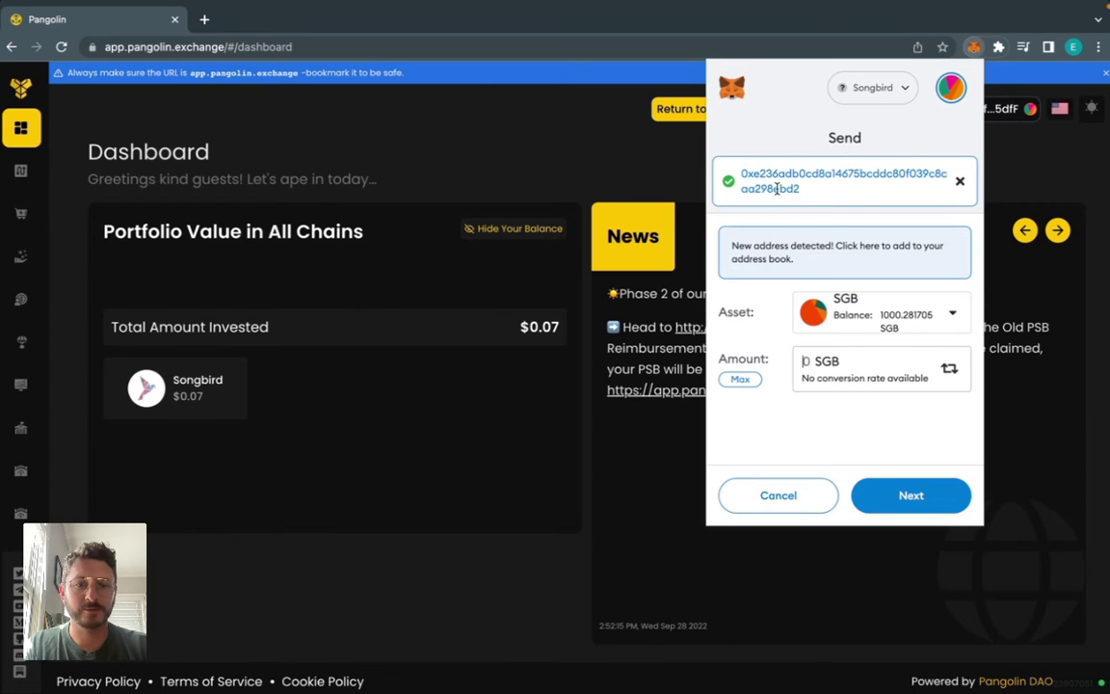
pyautogui.write('1.5')
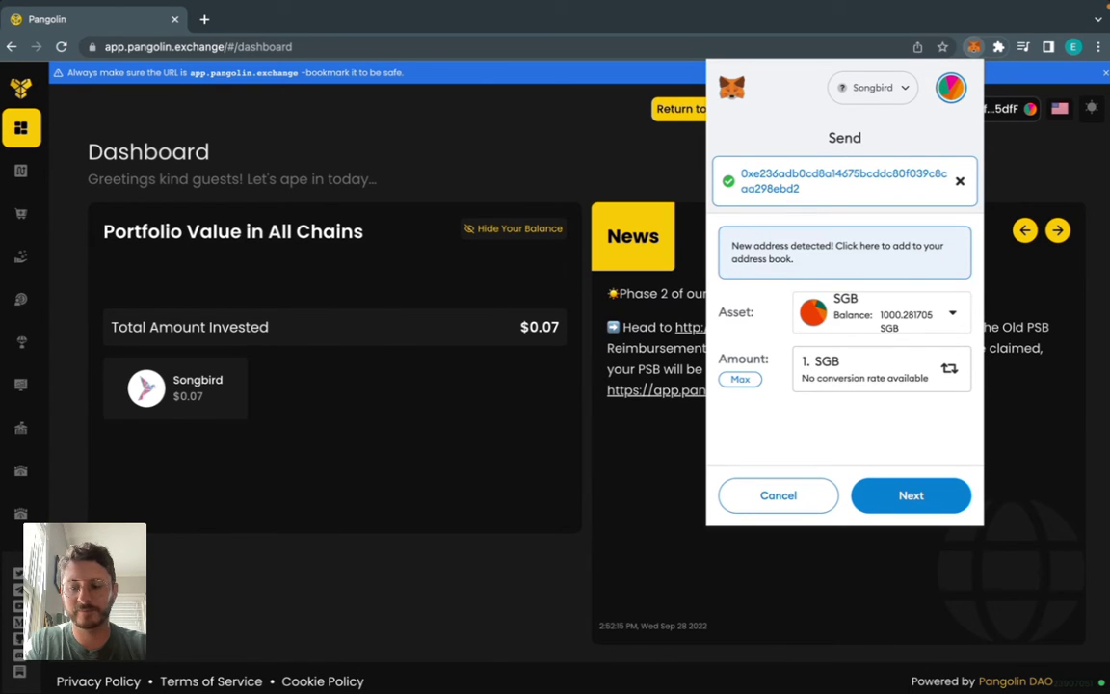
pyautogui.click(914, 499)
pyautogui.scroll(-2, 885, 391)
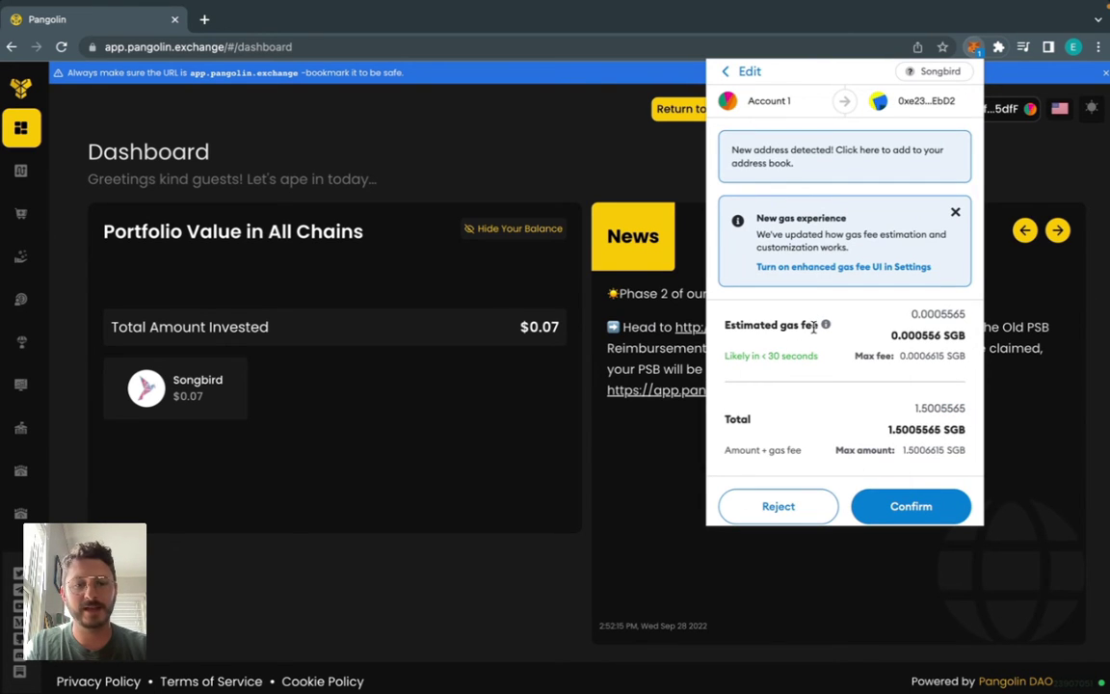
pyautogui.scroll(-1, 826, 325)
pyautogui.click(910, 496)
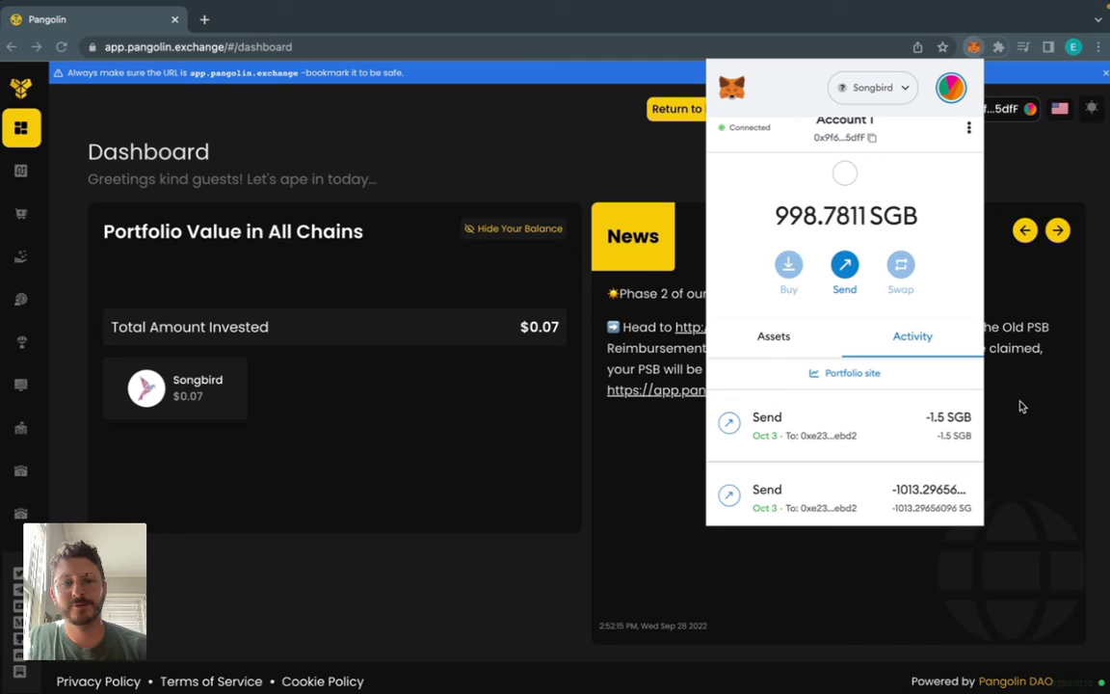
pyautogui.hotkey('ctrl', 'Right')
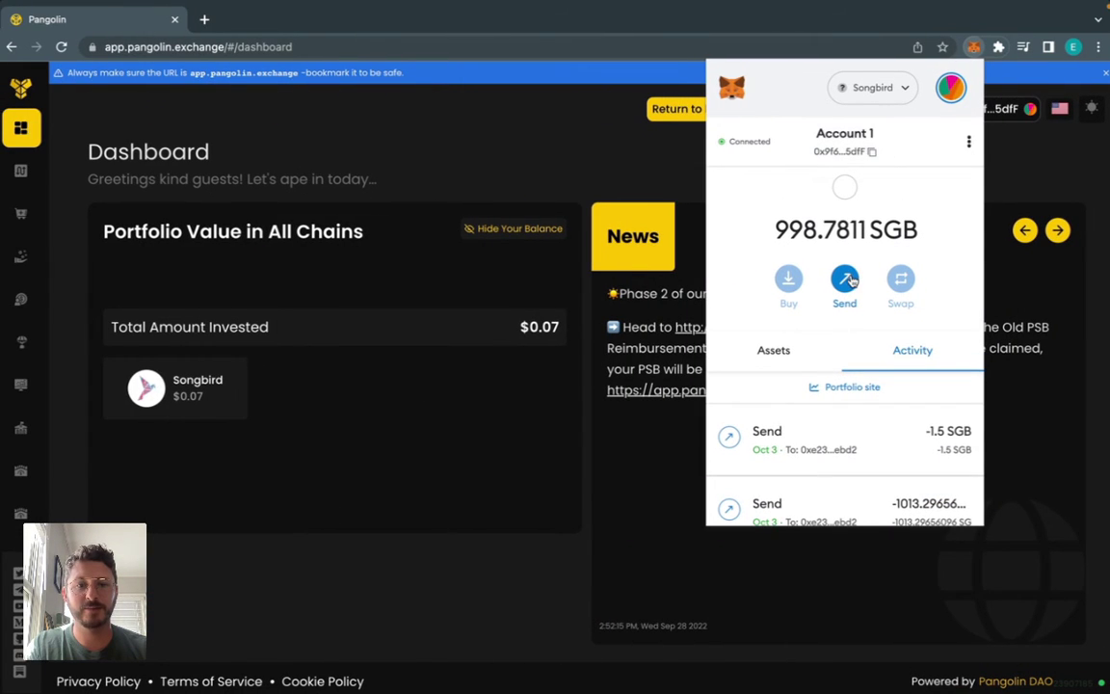
# - Send 995 SGB from MetaMask to the recently used Kraken deposit address
pyautogui.click(837, 301)
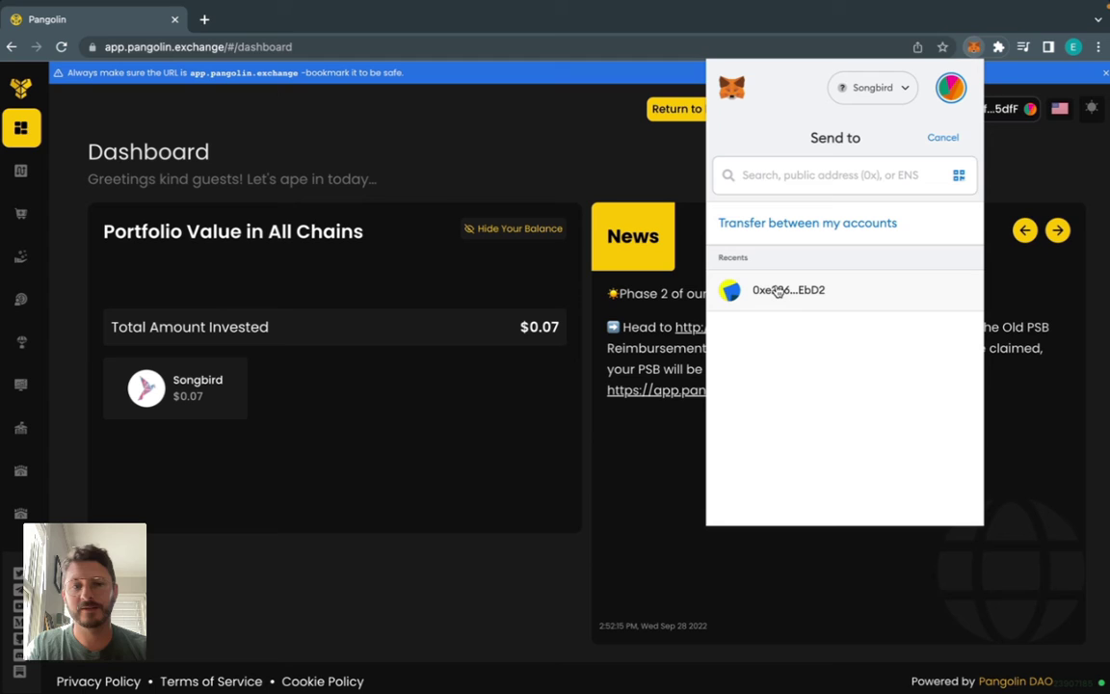
pyautogui.click(798, 301)
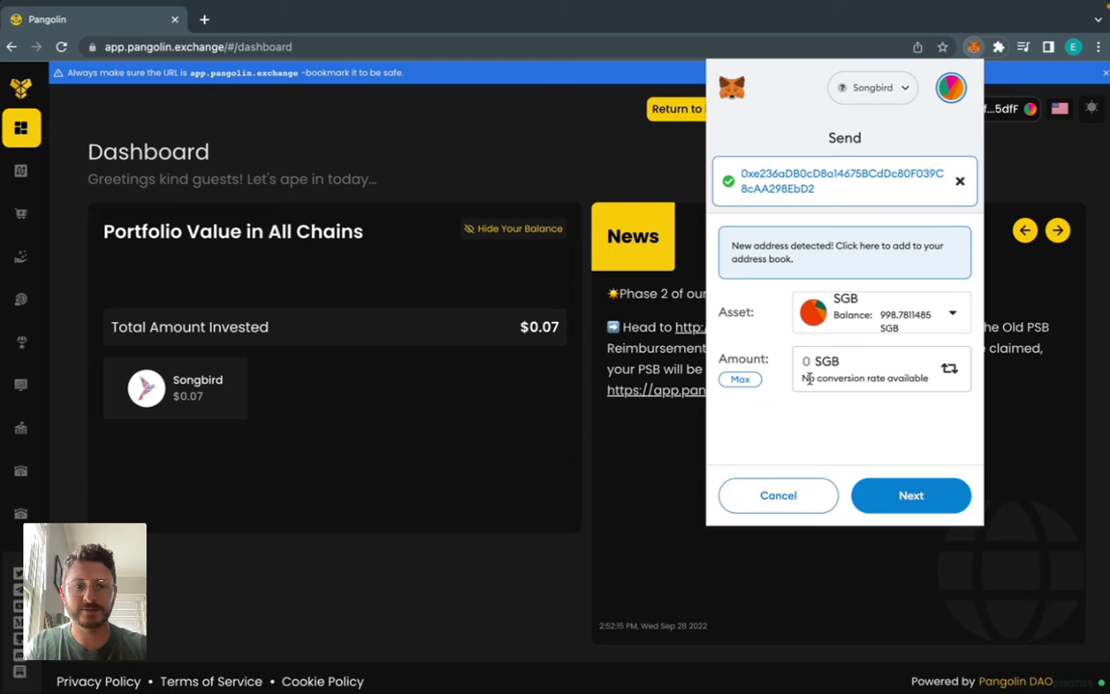
pyautogui.write('995')
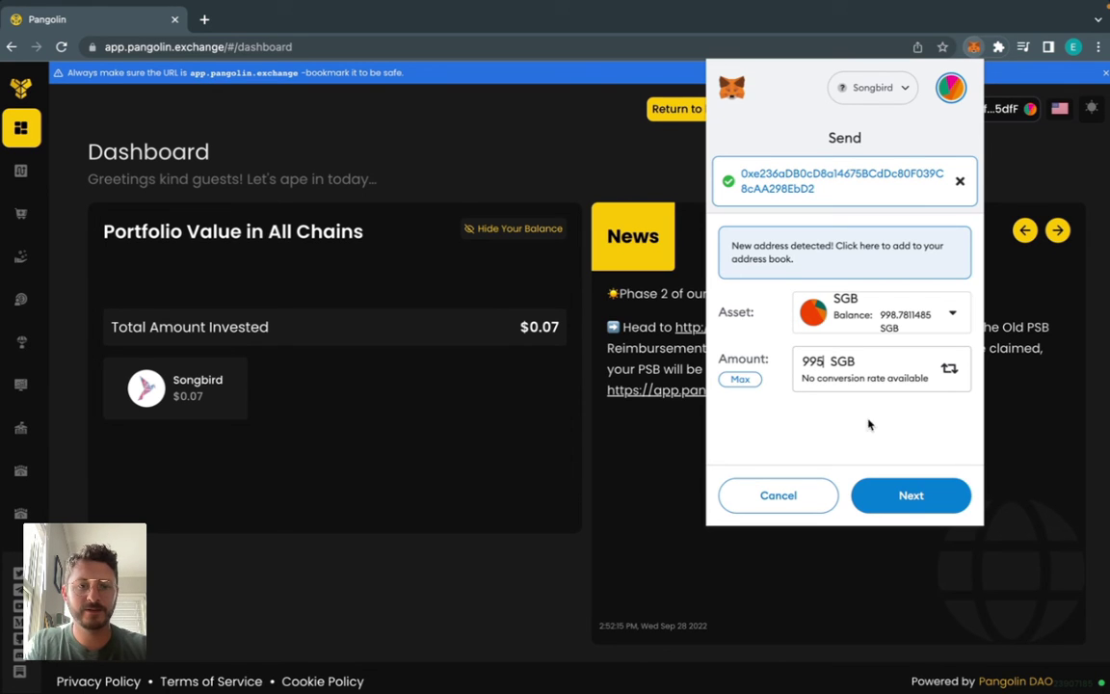
pyautogui.click(907, 495)
pyautogui.scroll(-3, 896, 482)
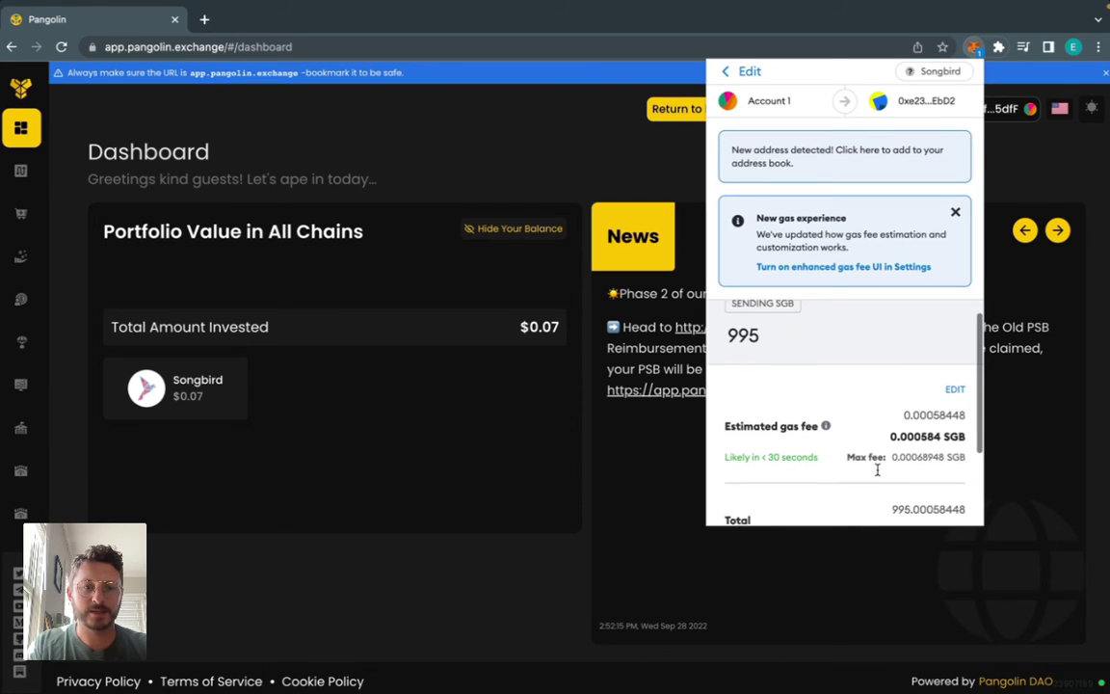
pyautogui.click(903, 497)
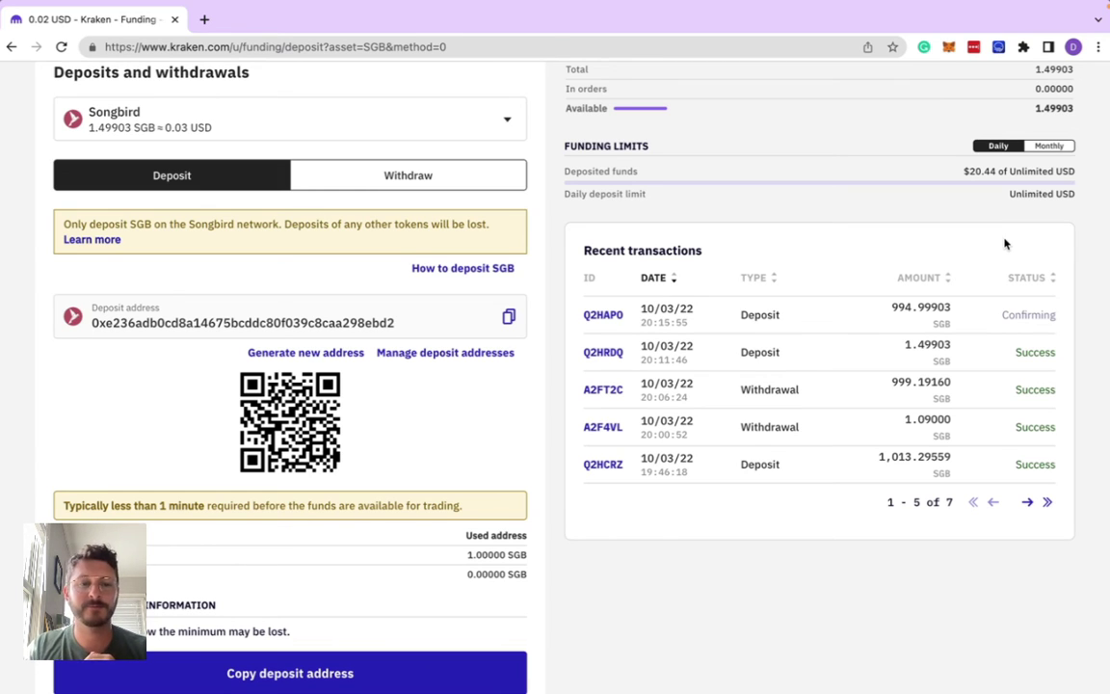
# - Go to Kraken's instant buy-and-sell page, which shows 996.49805 SGB worth $19.43
pyautogui.scroll(1, 1005, 244)
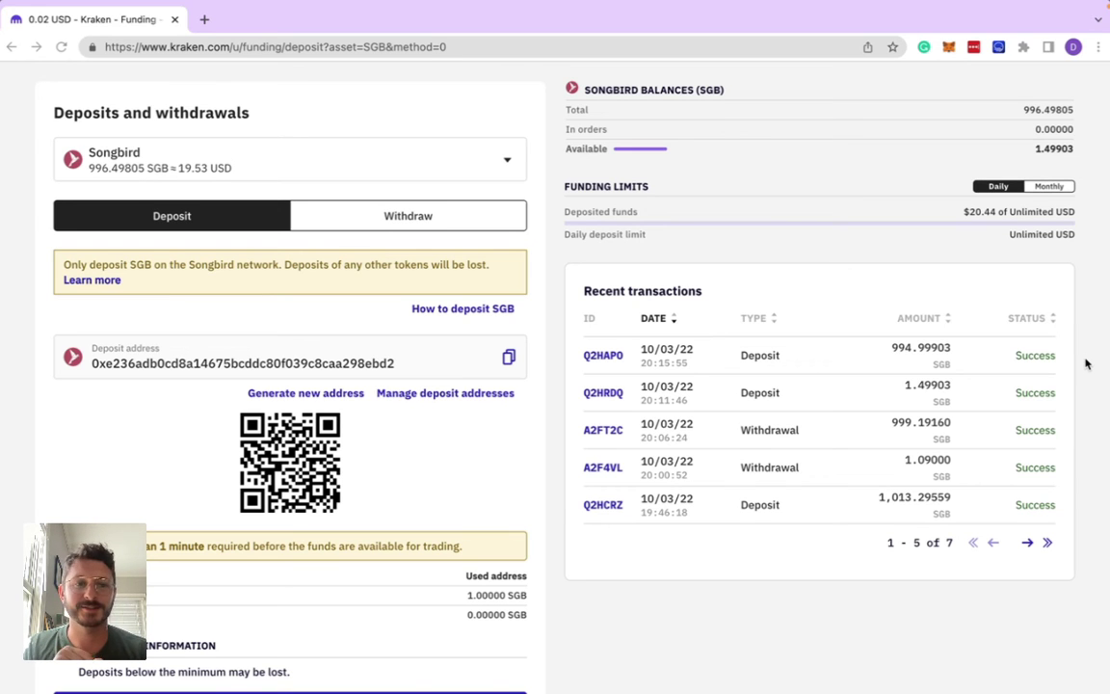
pyautogui.scroll(3, 1072, 378)
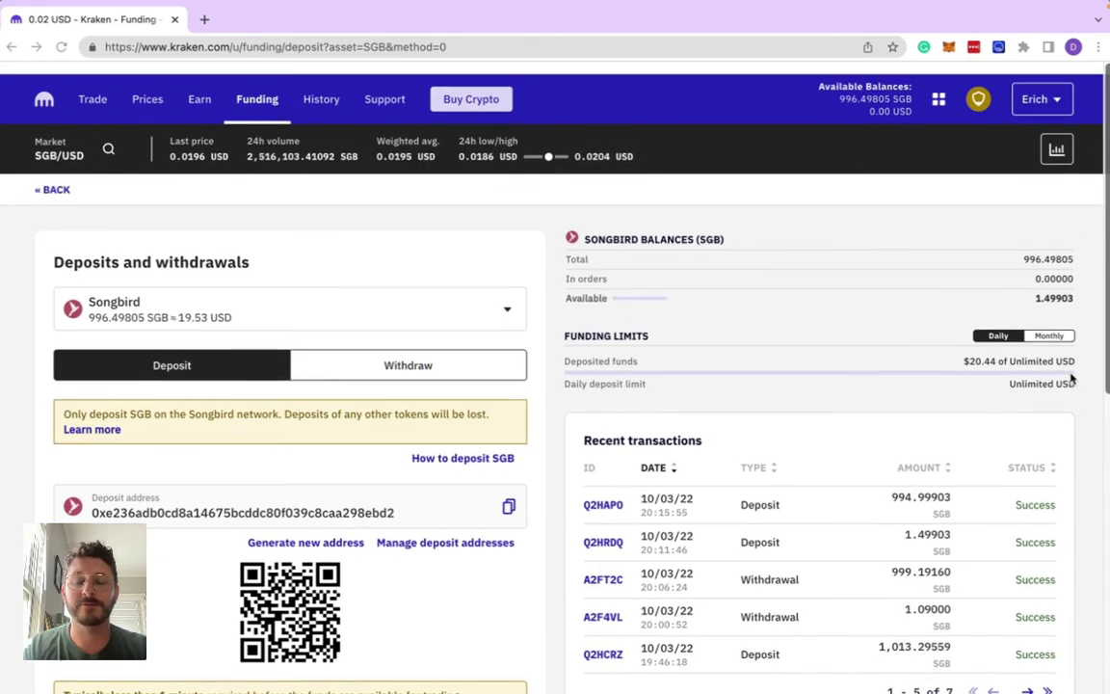
pyautogui.scroll(-1, 1072, 377)
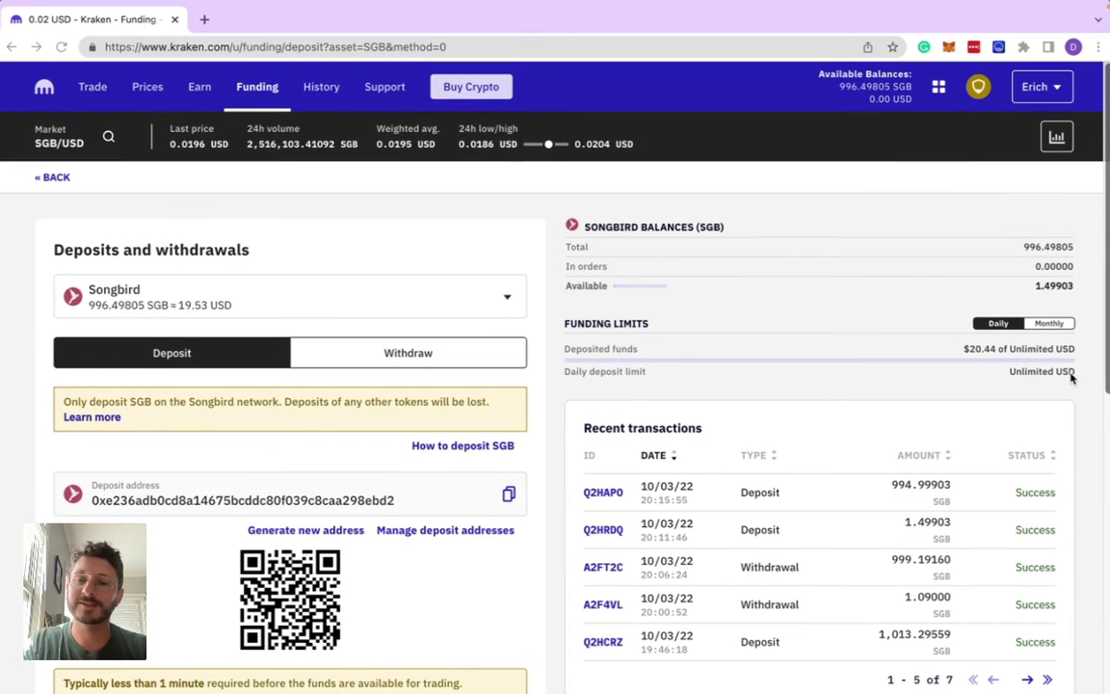
pyautogui.click(470, 87)
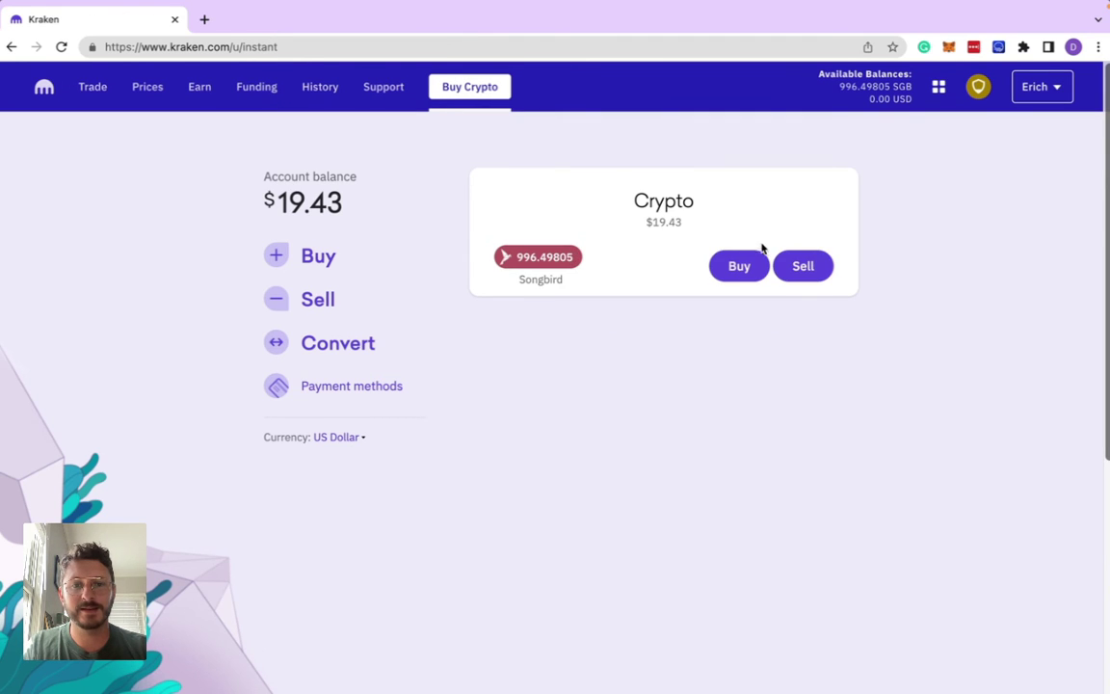
# - Sell the maximum 996.49805 SGB for $19.05 and confirm the sale
pyautogui.click(800, 266)
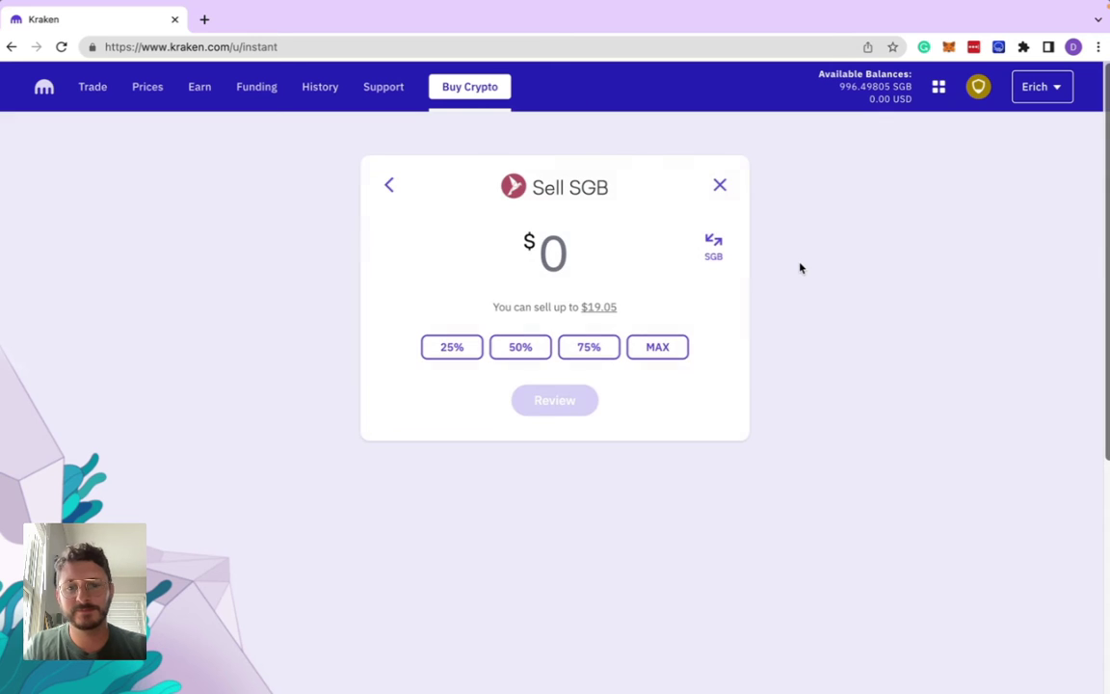
pyautogui.click(657, 349)
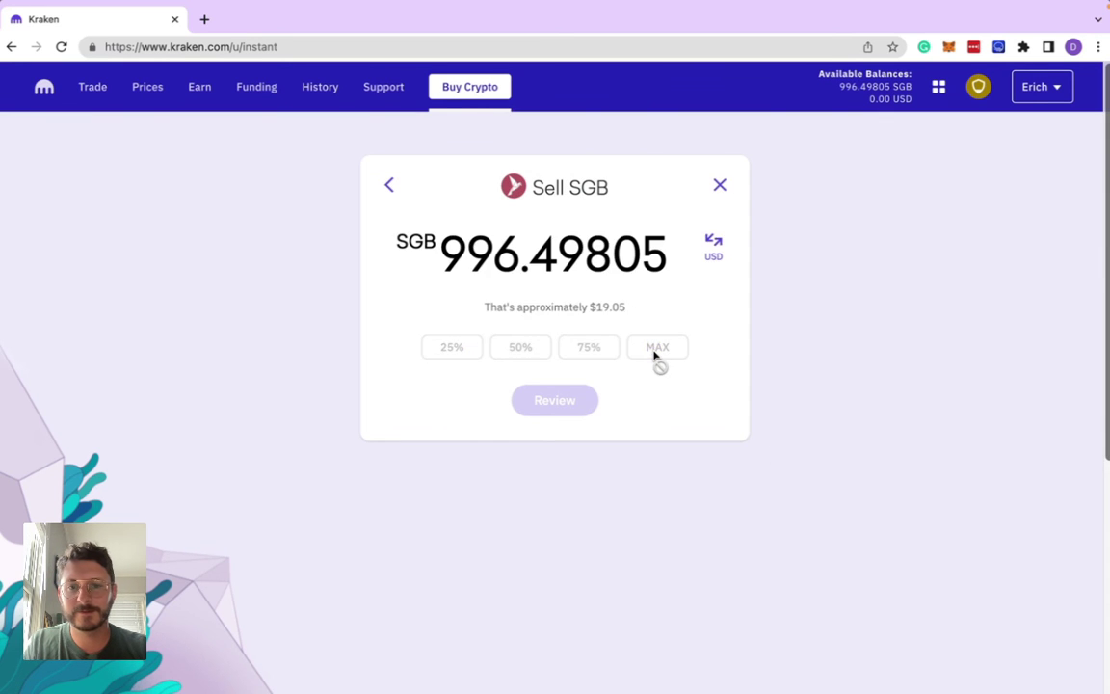
pyautogui.press('Return')
pyautogui.scroll(-1, 582, 425)
pyautogui.moveTo(459, 345)
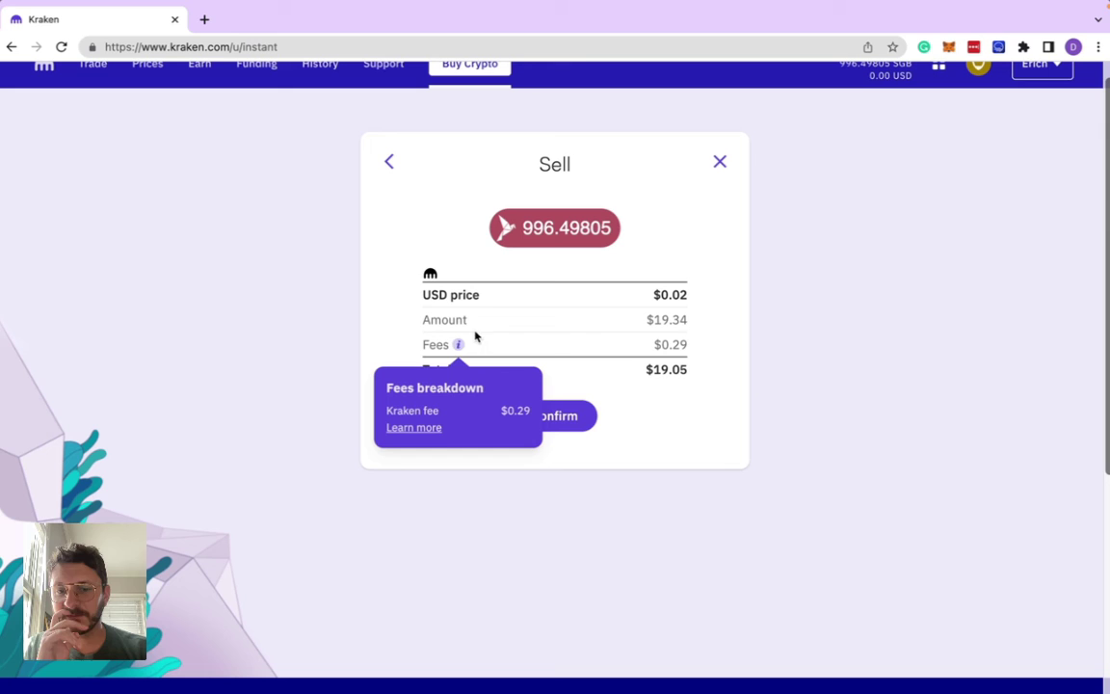
pyautogui.click(566, 422)
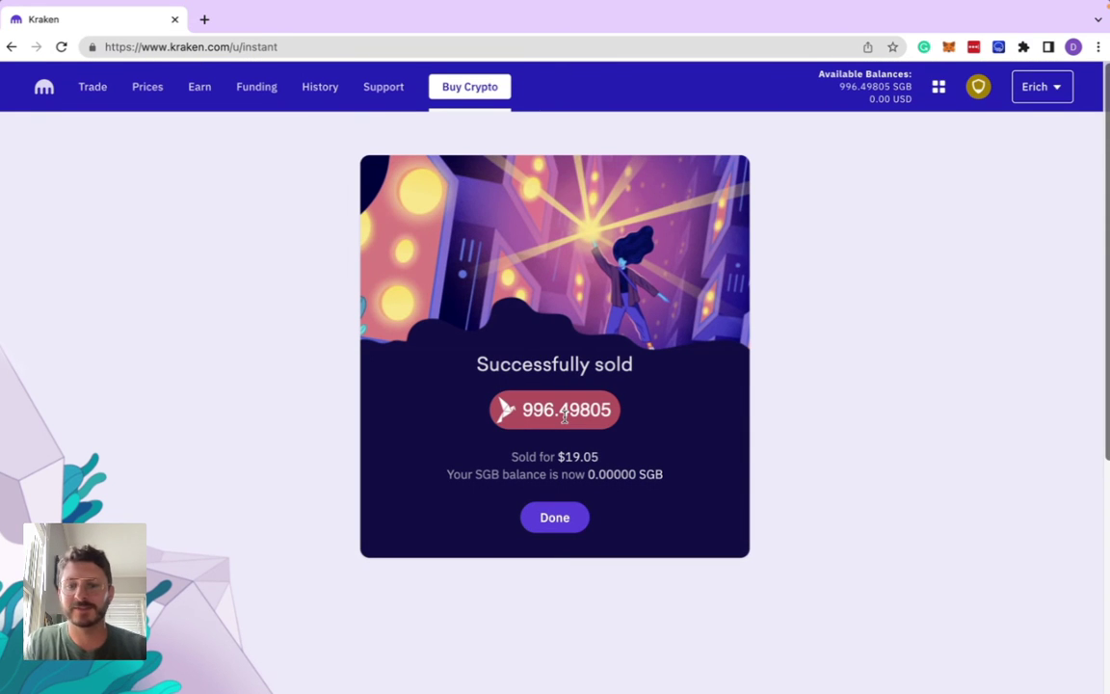
pyautogui.click(564, 520)
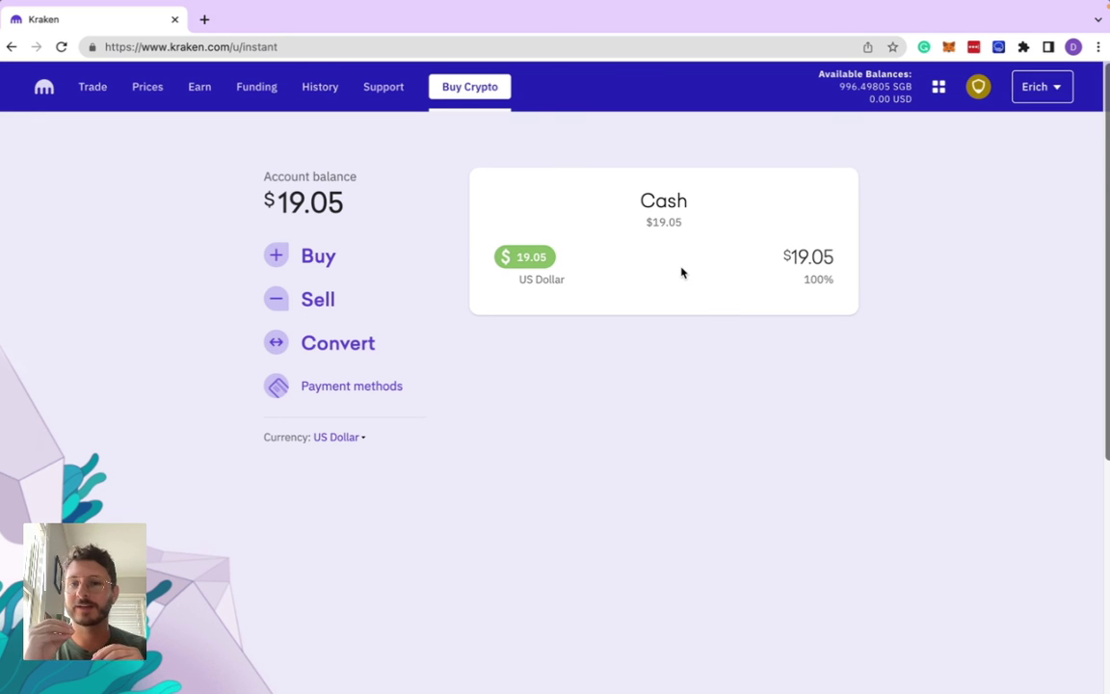
# - Open Funding and check the account balances: 19.05 USD and 0.00000 SGB
pyautogui.click(256, 87)
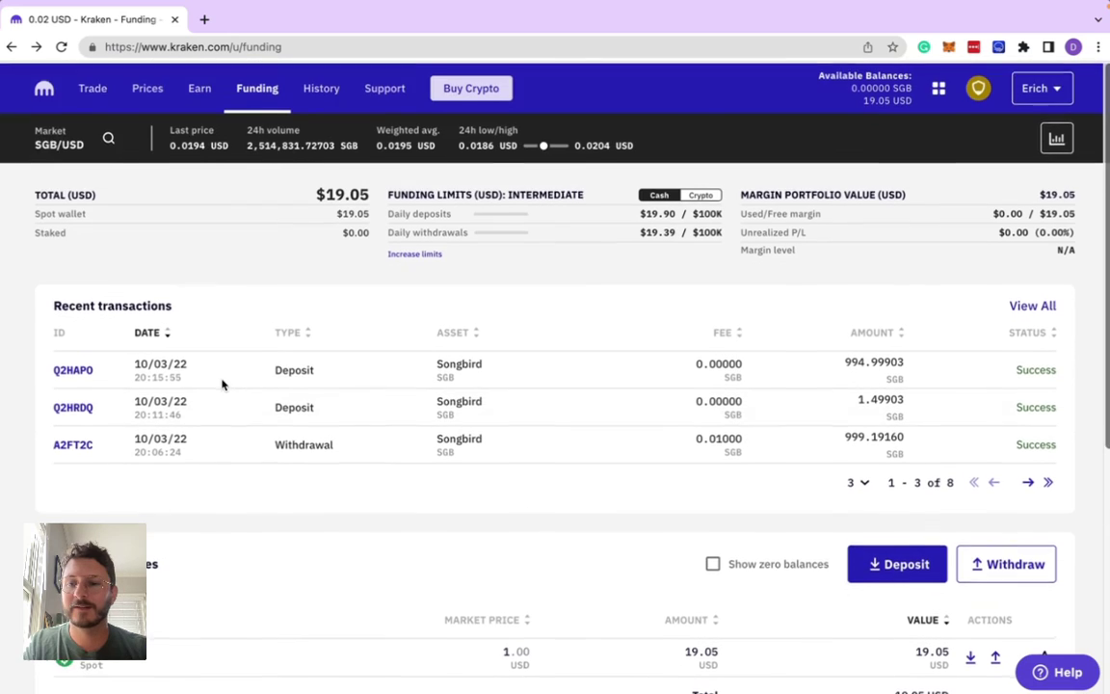
pyautogui.scroll(-2, 222, 384)
pyautogui.scroll(-6, 223, 384)
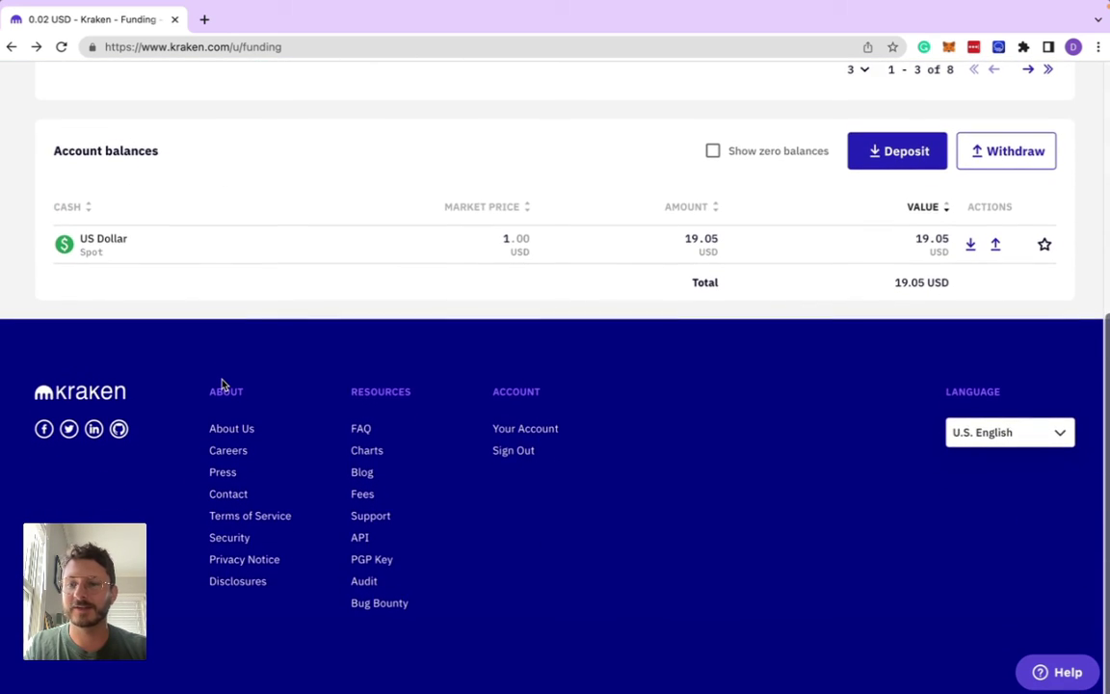
pyautogui.scroll(3, 223, 384)
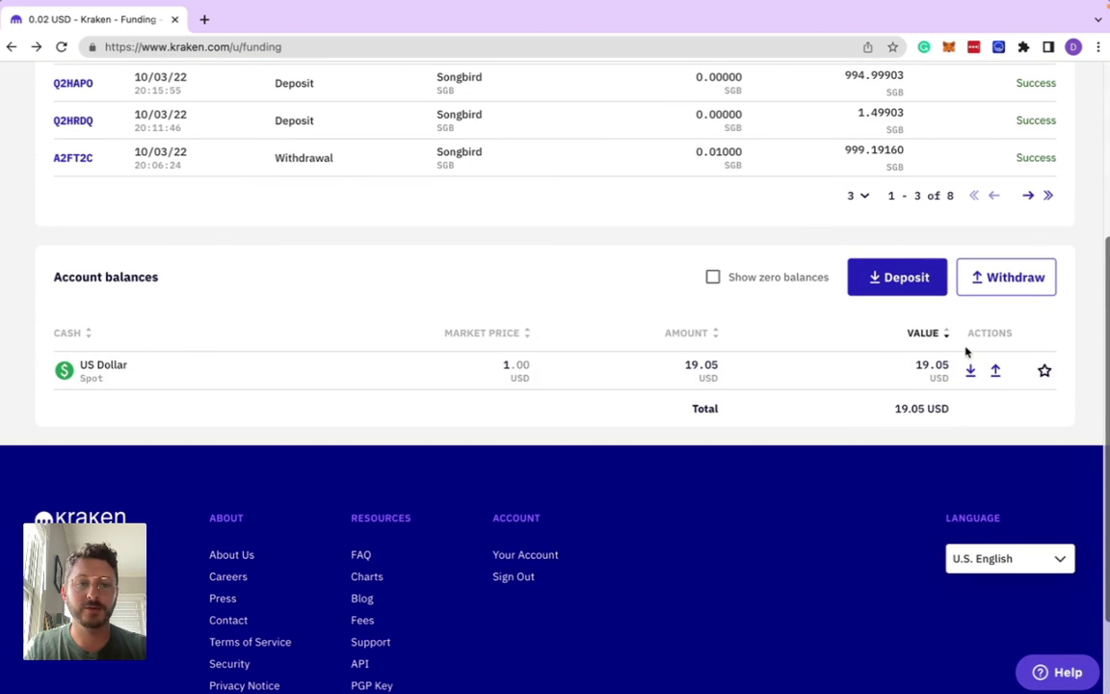